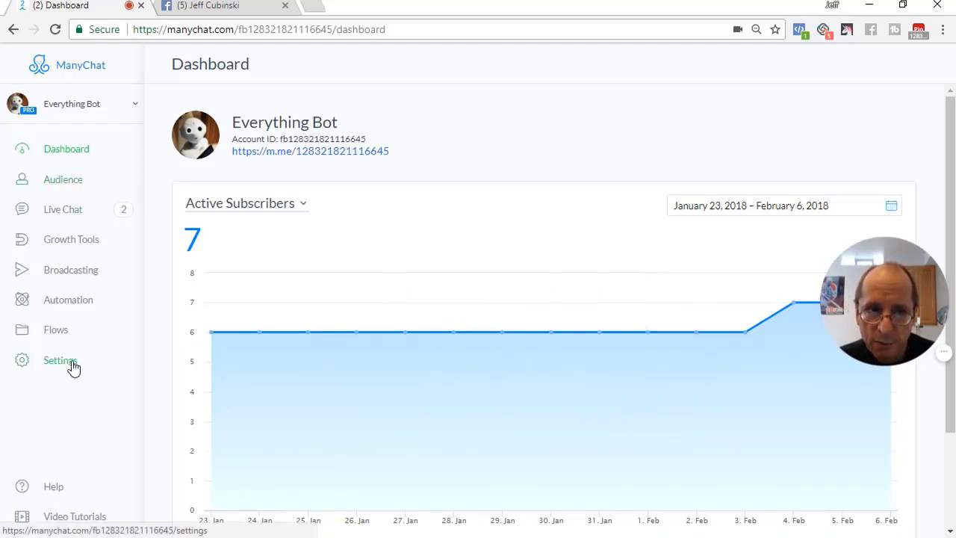
Open the User input flow from the Test folder in edit mode and select its Send Message step
{"action": "left_click", "coordinate": [64, 331]}
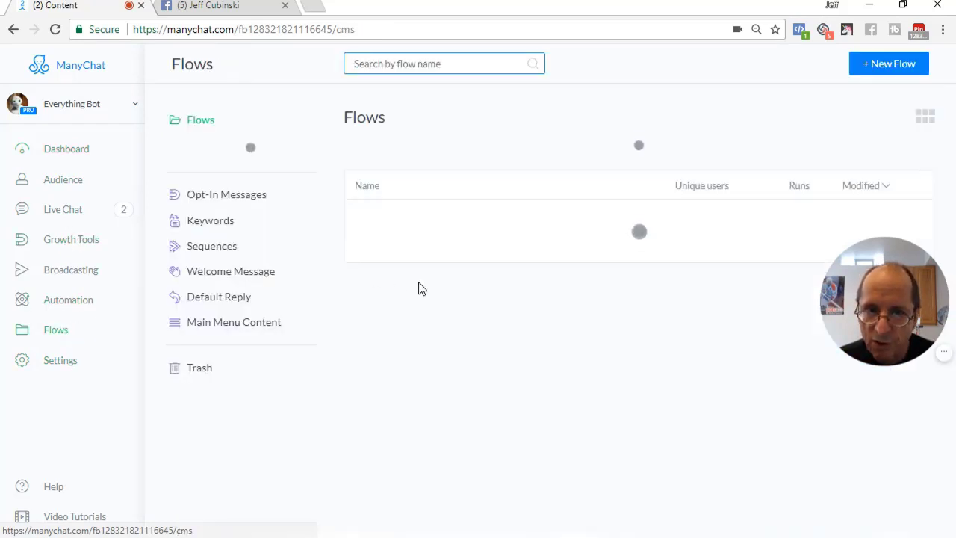
{"action": "left_click", "coordinate": [801, 160]}
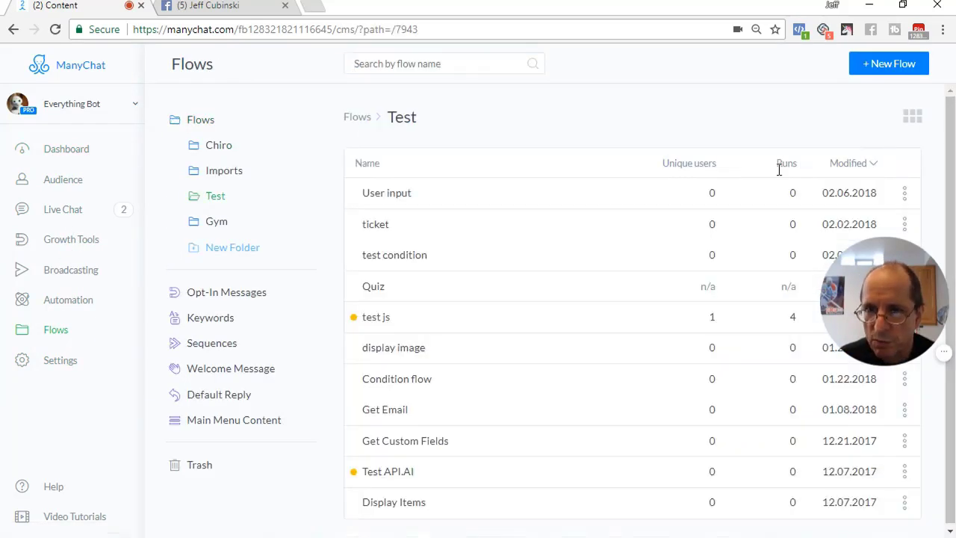
{"action": "left_click", "coordinate": [406, 200]}
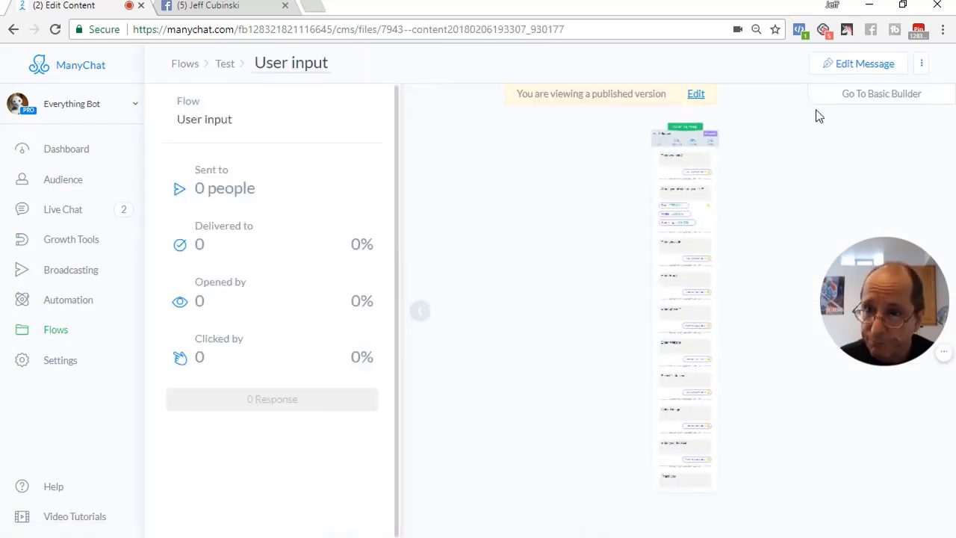
{"action": "left_click", "coordinate": [865, 64]}
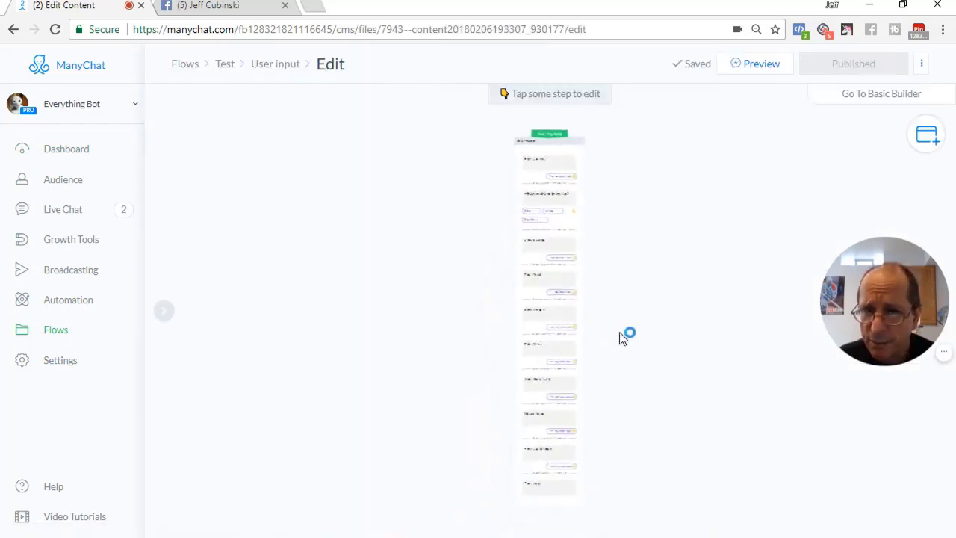
{"action": "left_click", "coordinate": [549, 299]}
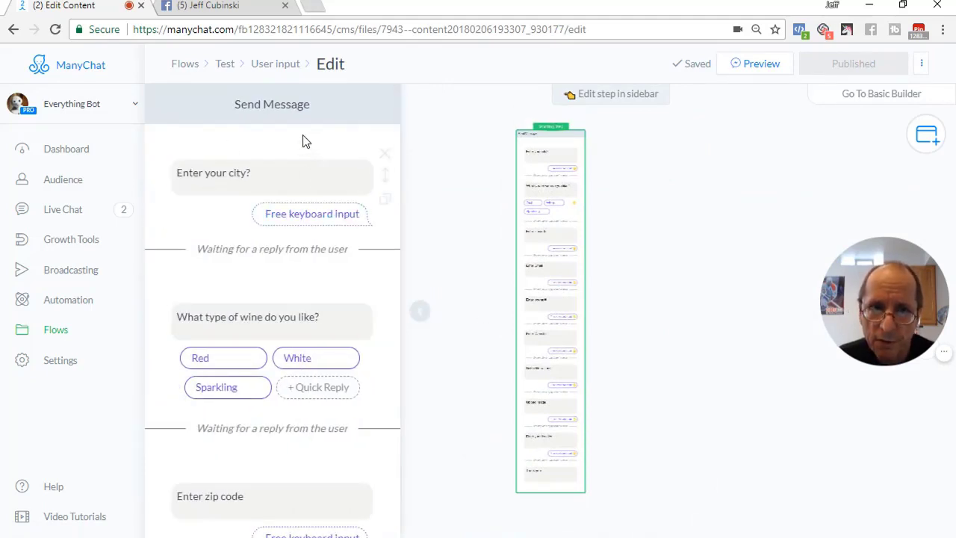
Review the question blocks in the basic builder's phone preview, then return to the flow canvas
{"action": "scroll", "coordinate": [271, 402], "scroll_direction": "down", "scroll_amount": 10}
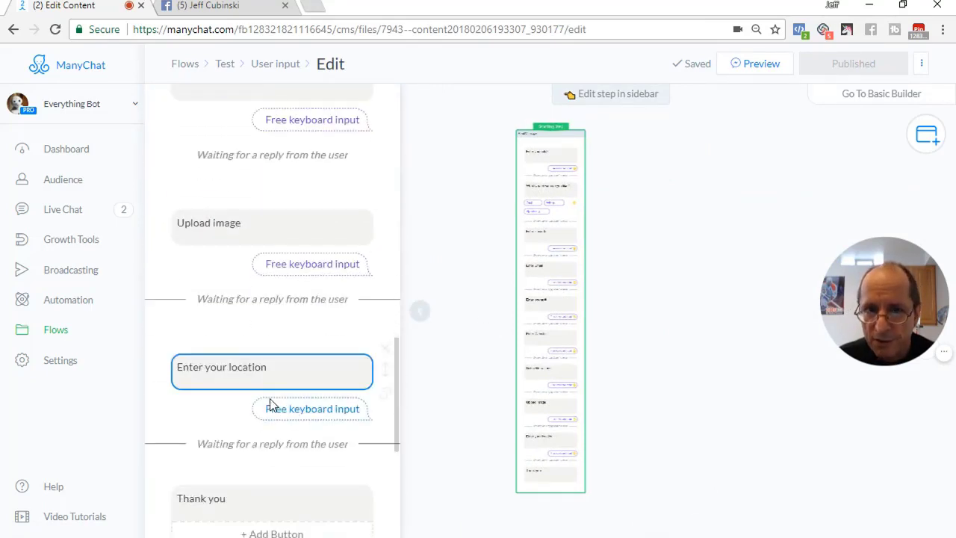
{"action": "scroll", "coordinate": [270, 404], "scroll_direction": "down", "scroll_amount": 4}
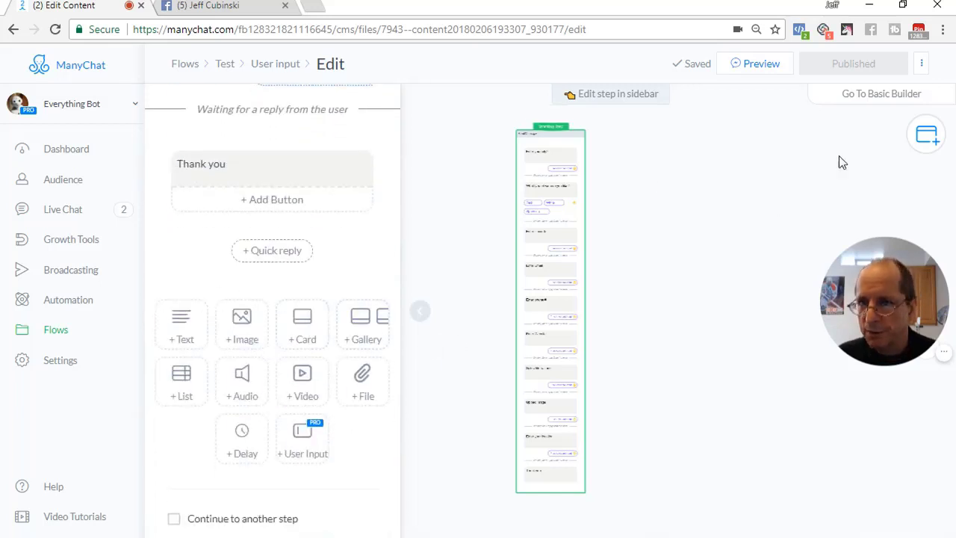
{"action": "left_click", "coordinate": [882, 99]}
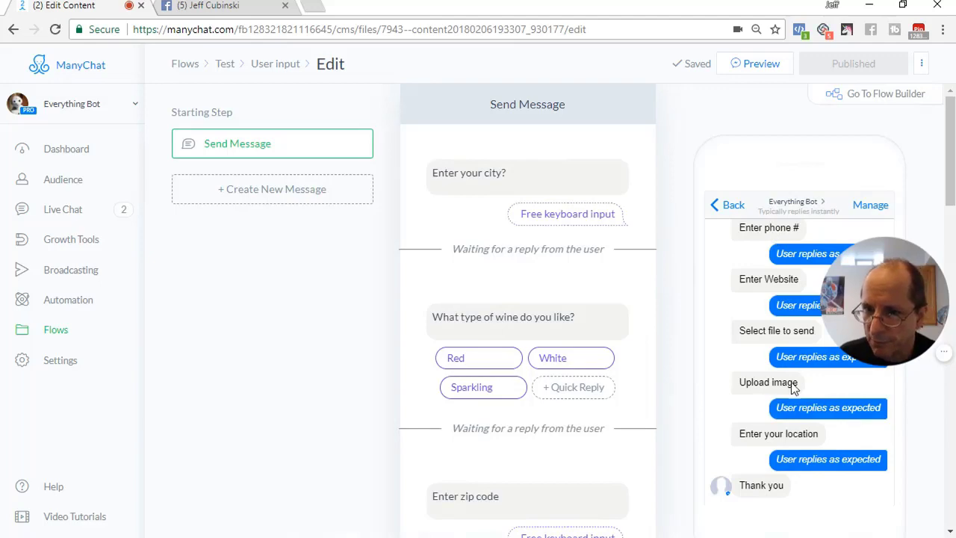
{"action": "scroll", "coordinate": [504, 300], "scroll_direction": "down", "scroll_amount": 3}
{"action": "scroll", "coordinate": [509, 298], "scroll_direction": "up", "scroll_amount": 2}
{"action": "scroll", "coordinate": [509, 298], "scroll_direction": "up", "scroll_amount": 2}
{"action": "left_click", "coordinate": [877, 109]}
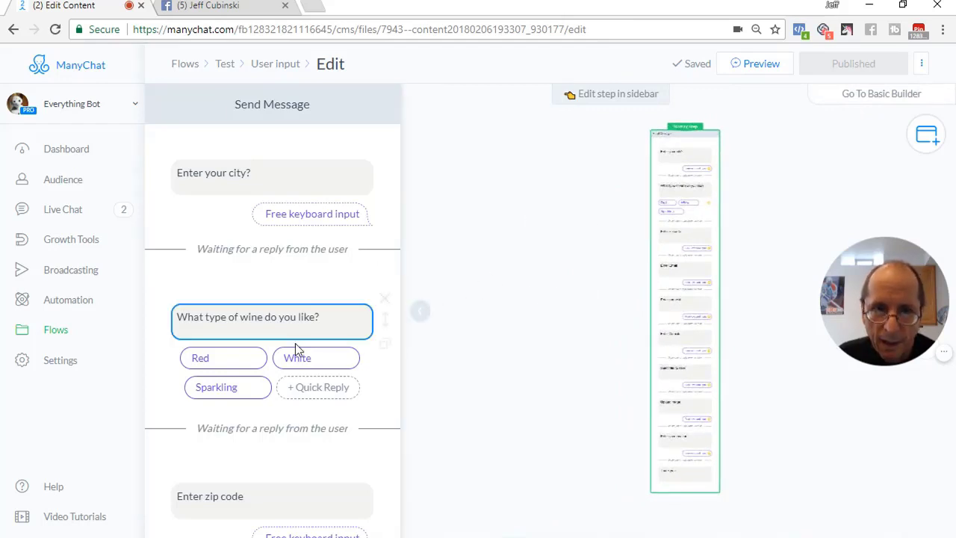
{"action": "scroll", "coordinate": [287, 323], "scroll_direction": "down", "scroll_amount": 7}
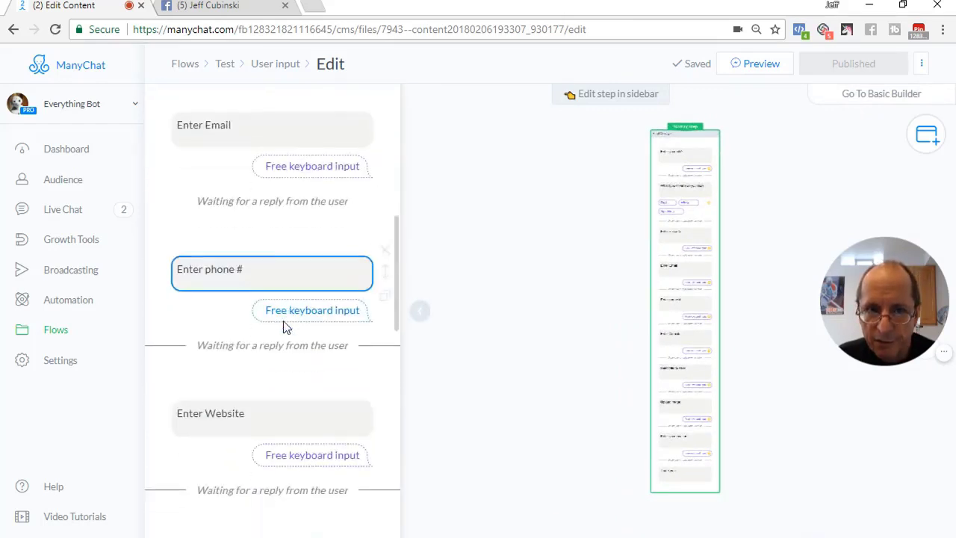
{"action": "scroll", "coordinate": [285, 326], "scroll_direction": "down", "scroll_amount": 8}
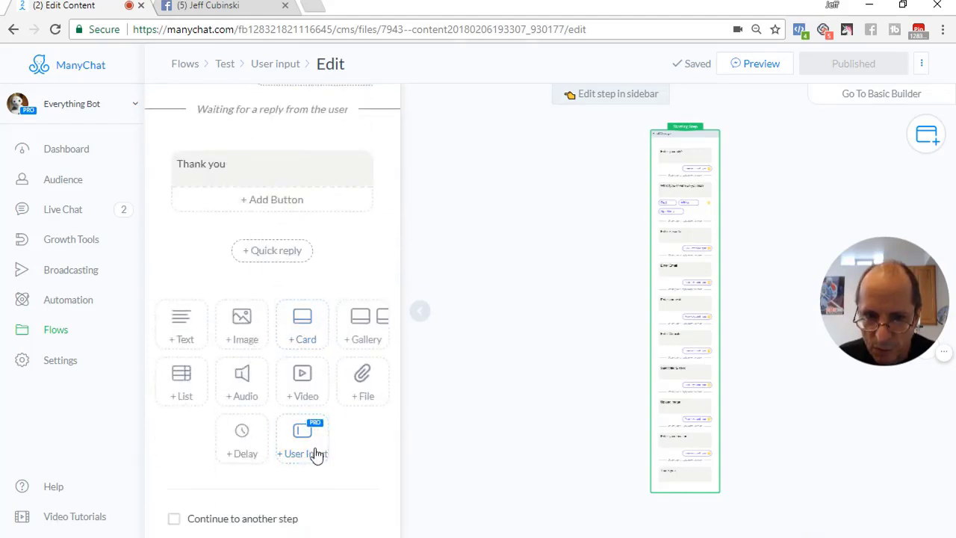
Add an empty question after the Thank you message, keeping Text reply type and no custom field
{"action": "left_click", "coordinate": [302, 446]}
{"action": "left_click", "coordinate": [229, 266]}
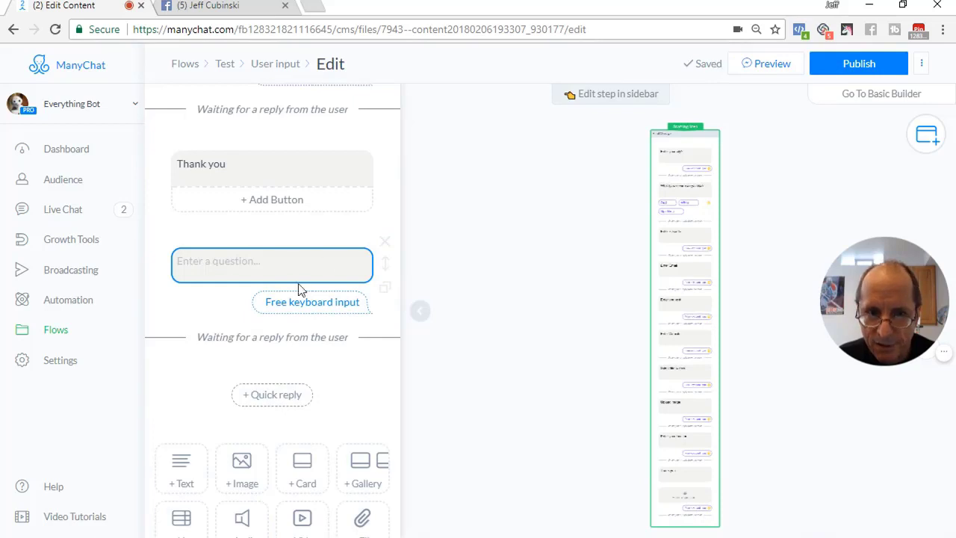
{"action": "left_click", "coordinate": [287, 260]}
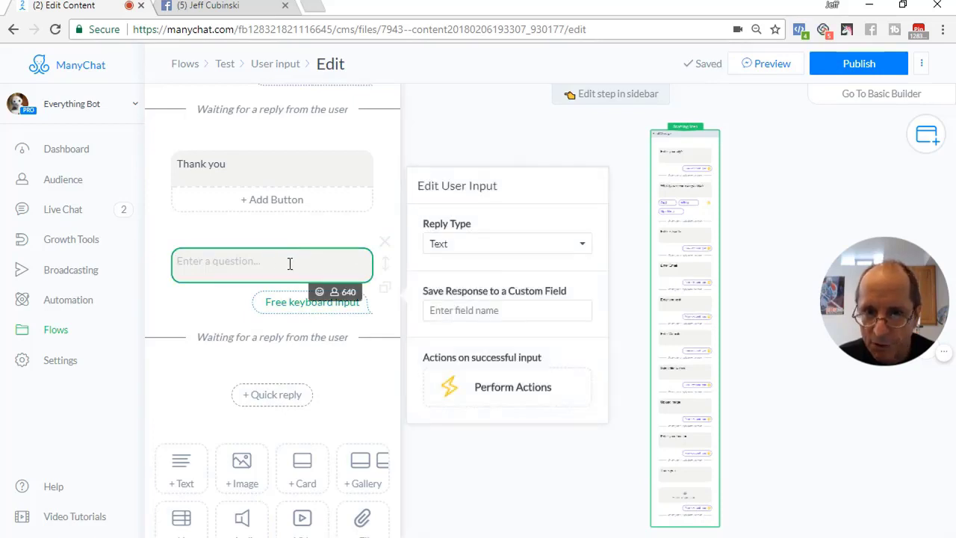
{"action": "left_click", "coordinate": [478, 249]}
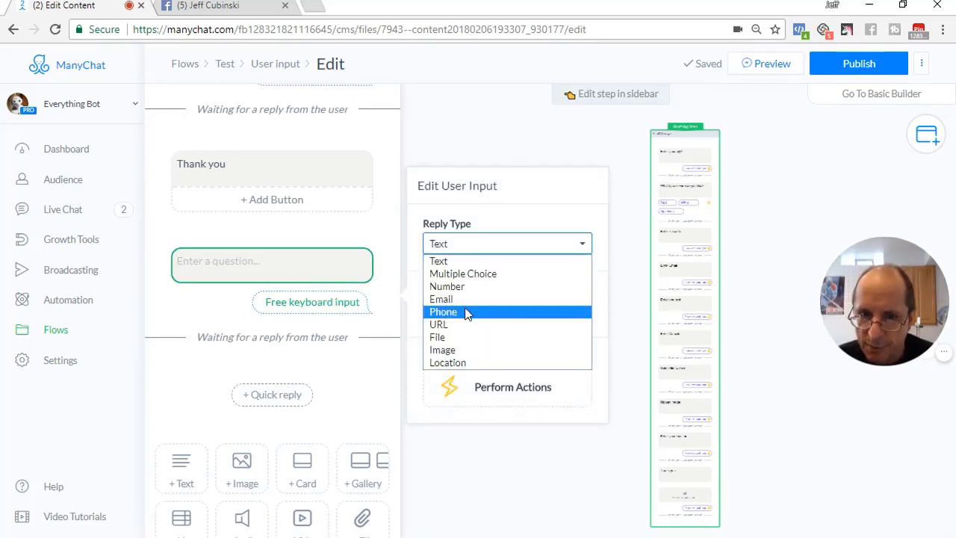
{"action": "left_click", "coordinate": [502, 223]}
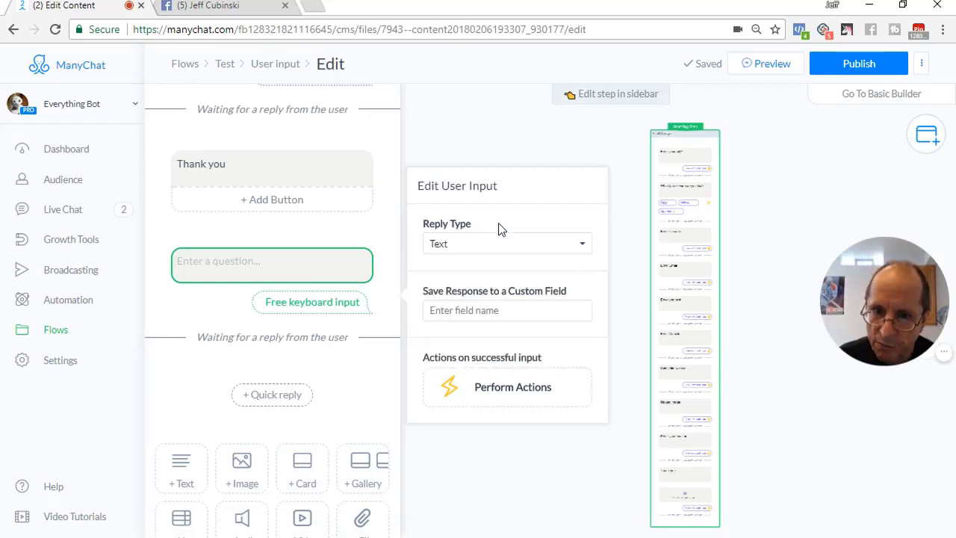
{"action": "left_click", "coordinate": [482, 311]}
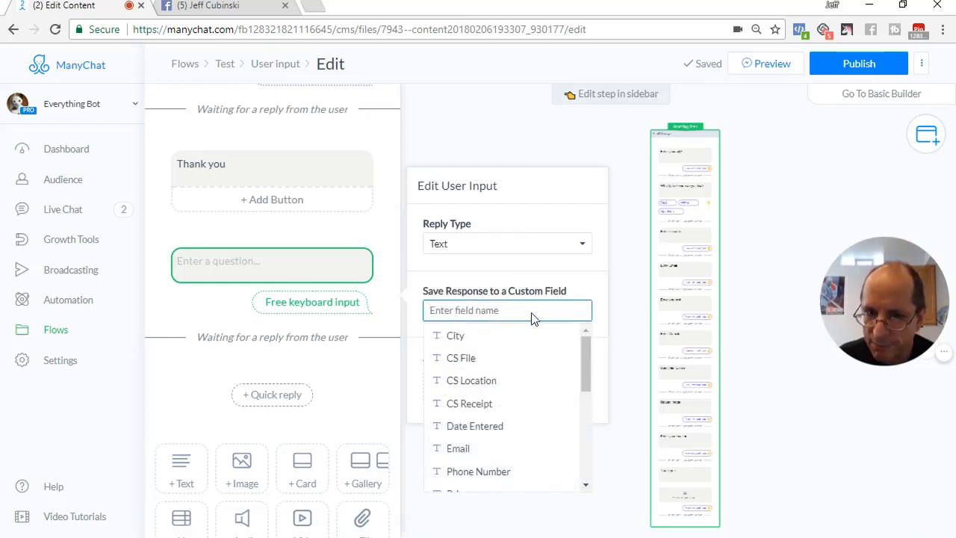
{"action": "left_click", "coordinate": [521, 273]}
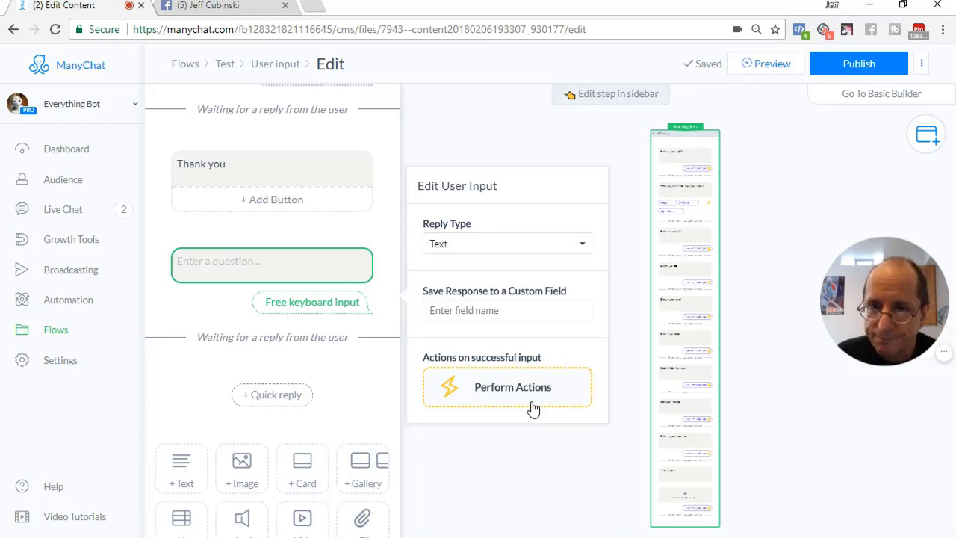
Delete the empty question block and keep Text as the city question's reply type
{"action": "left_click", "coordinate": [384, 240]}
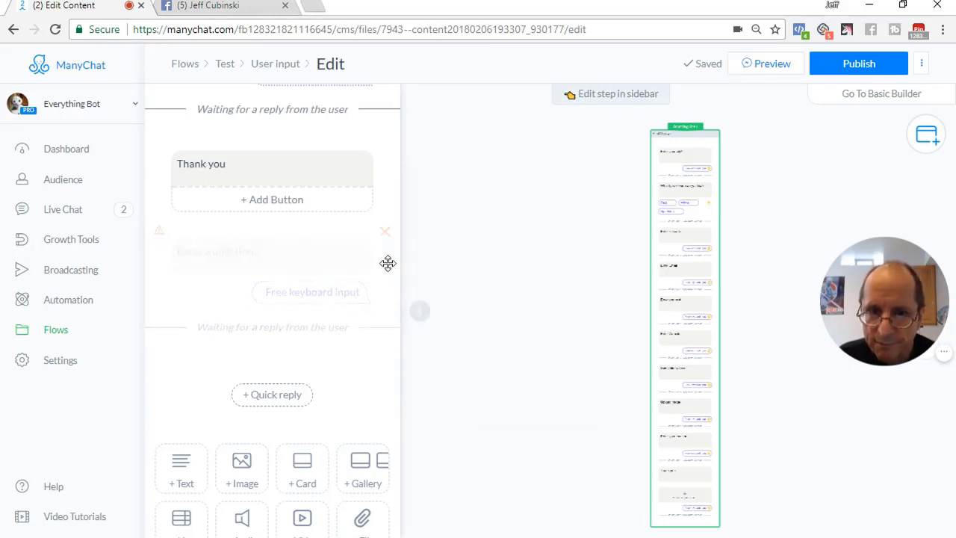
{"action": "scroll", "coordinate": [346, 325], "scroll_direction": "up", "scroll_amount": 15}
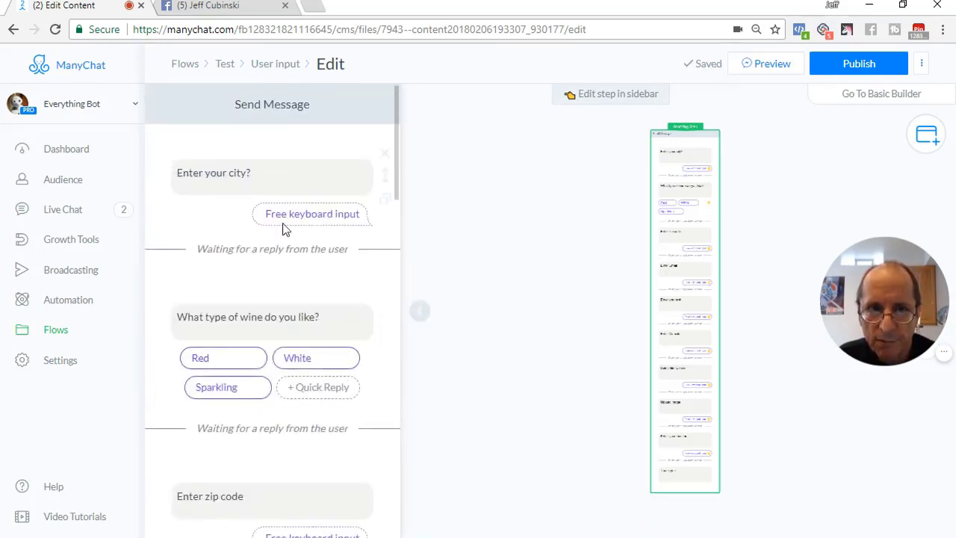
{"action": "left_click", "coordinate": [250, 173]}
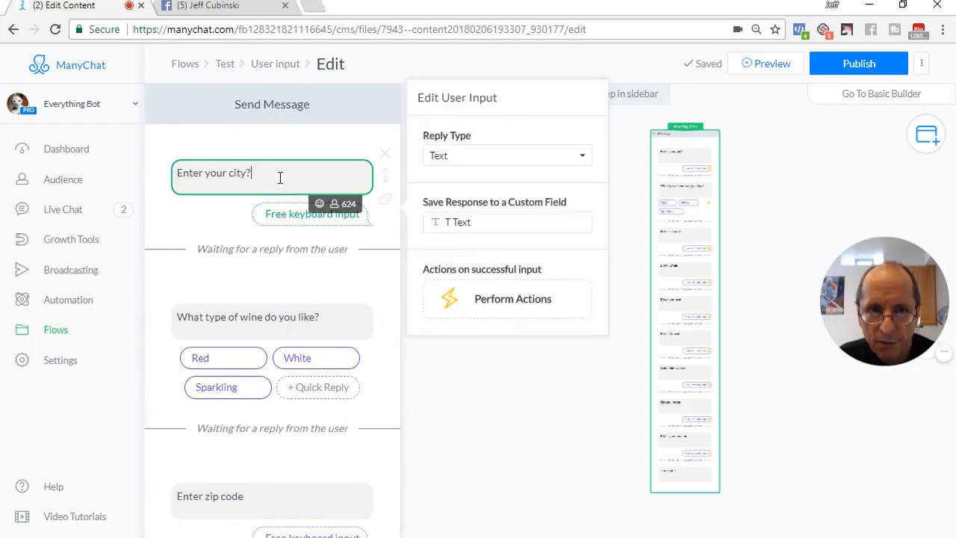
{"action": "left_click", "coordinate": [490, 157]}
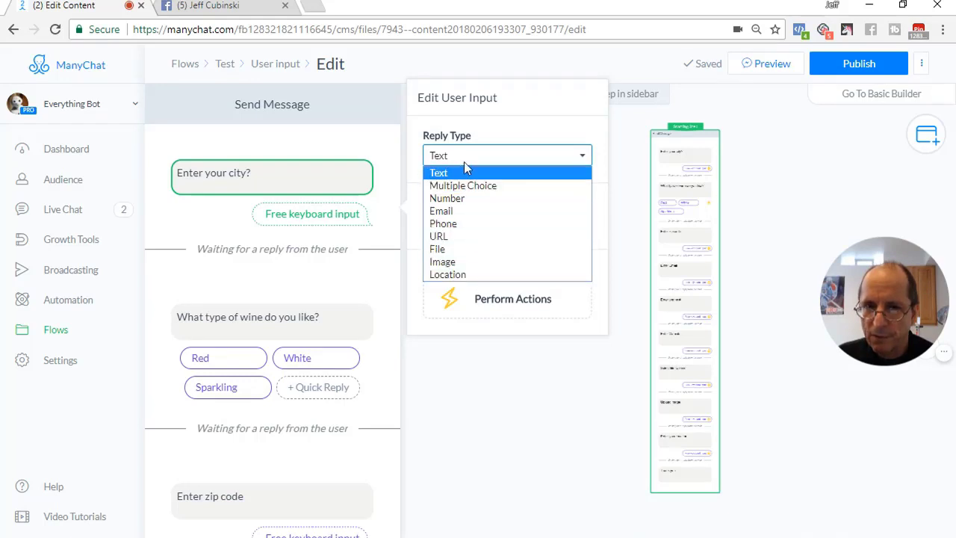
{"action": "left_click", "coordinate": [299, 175]}
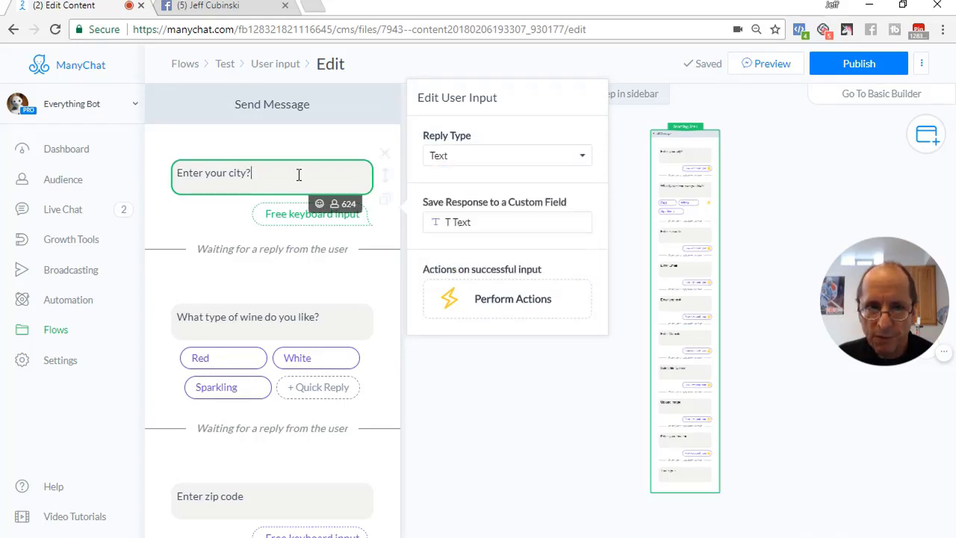
Clear the city answer's custom field, type 'thhs' and choose + New Custom Field
{"action": "left_click", "coordinate": [489, 226]}
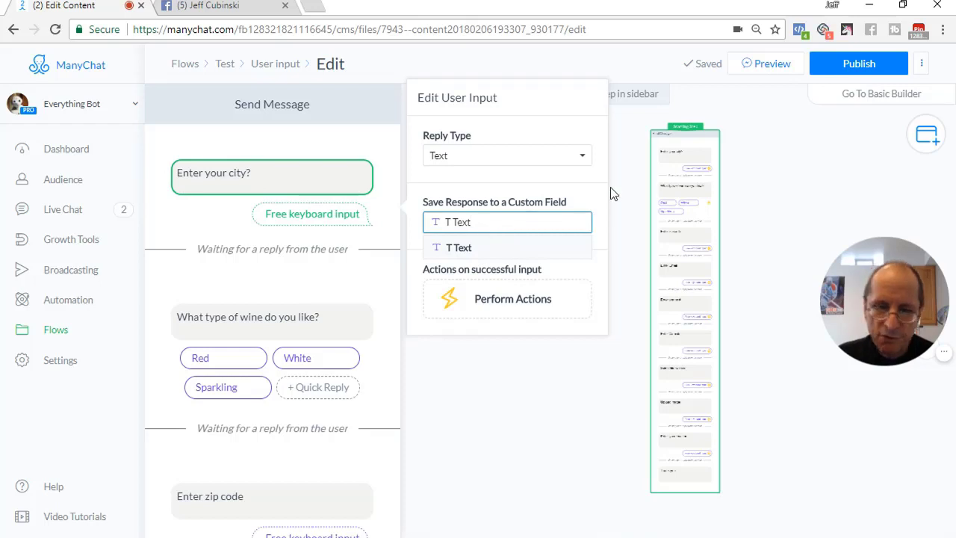
{"action": "key", "text": "BackSpace"}
{"action": "key", "text": "BackSpace"}
{"action": "key", "text": "BackSpace"}
{"action": "key", "text": "BackSpace"}
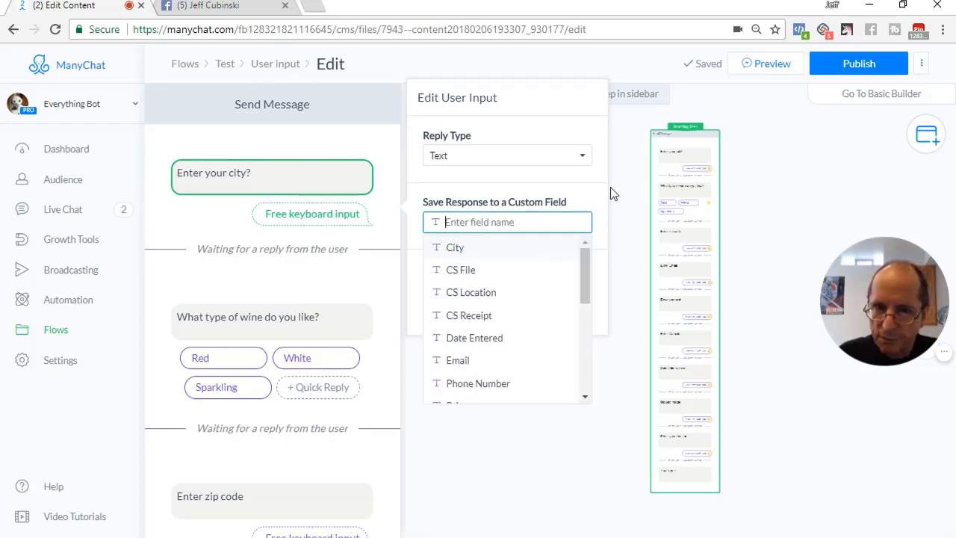
{"action": "type", "text": "thhs"}
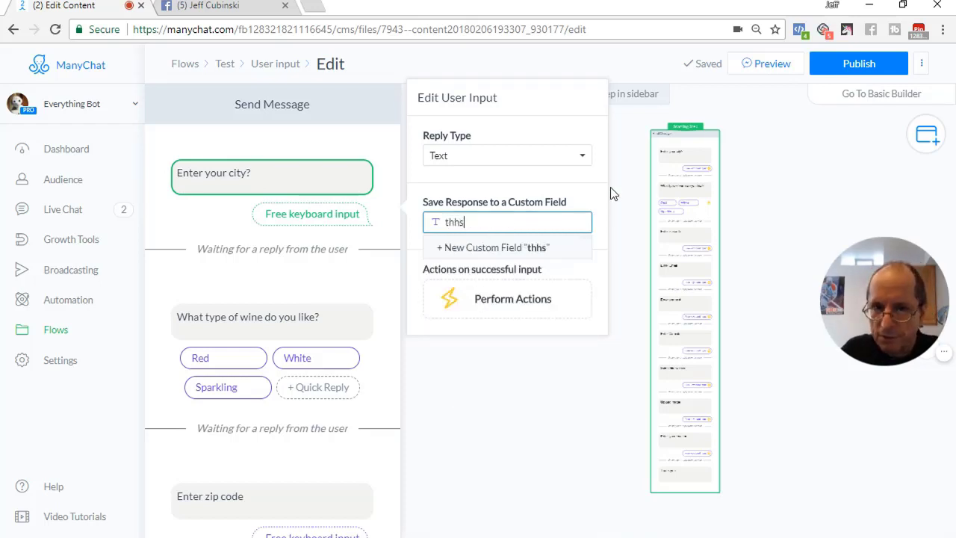
{"action": "left_click", "coordinate": [494, 251]}
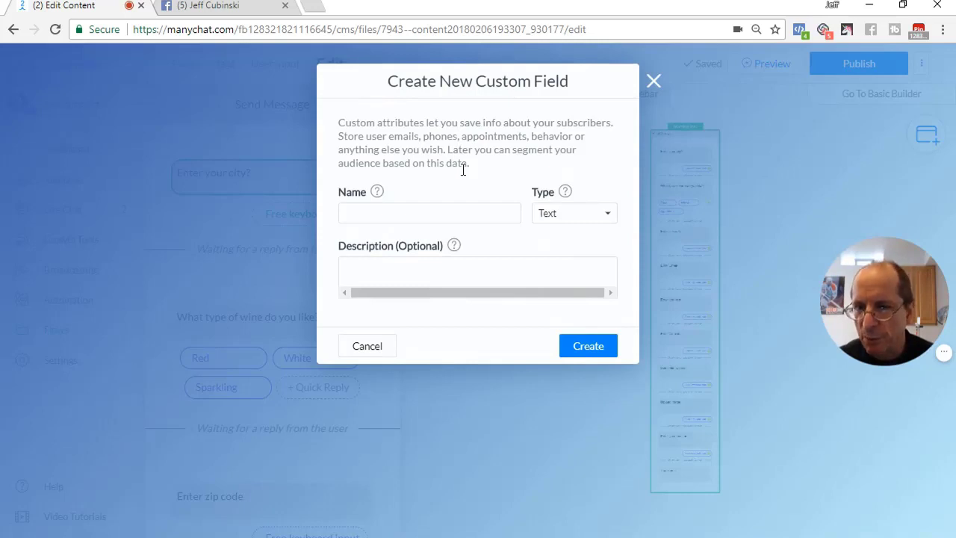
Check the Type options, then cancel the Create New Custom Field dialog without adding a field
{"action": "left_click", "coordinate": [551, 214]}
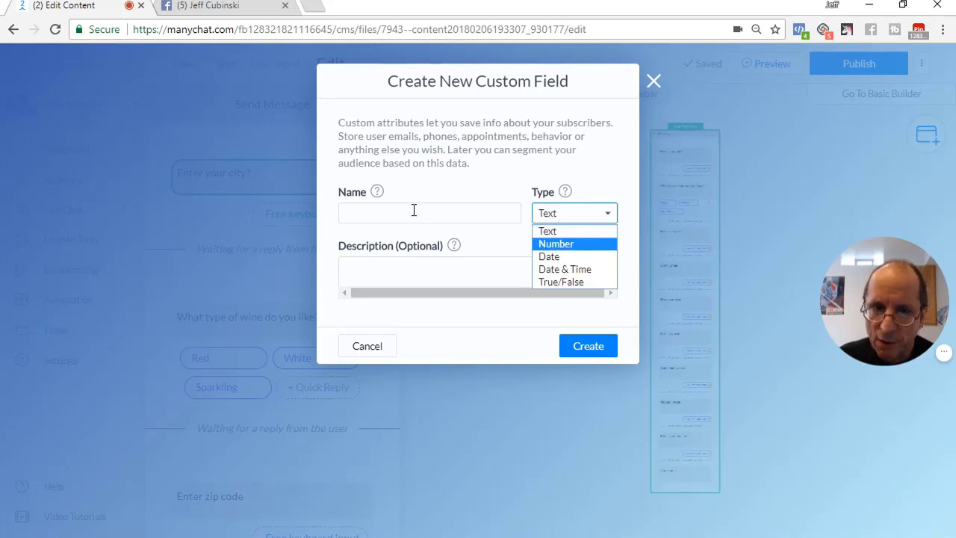
{"action": "left_click", "coordinate": [373, 353]}
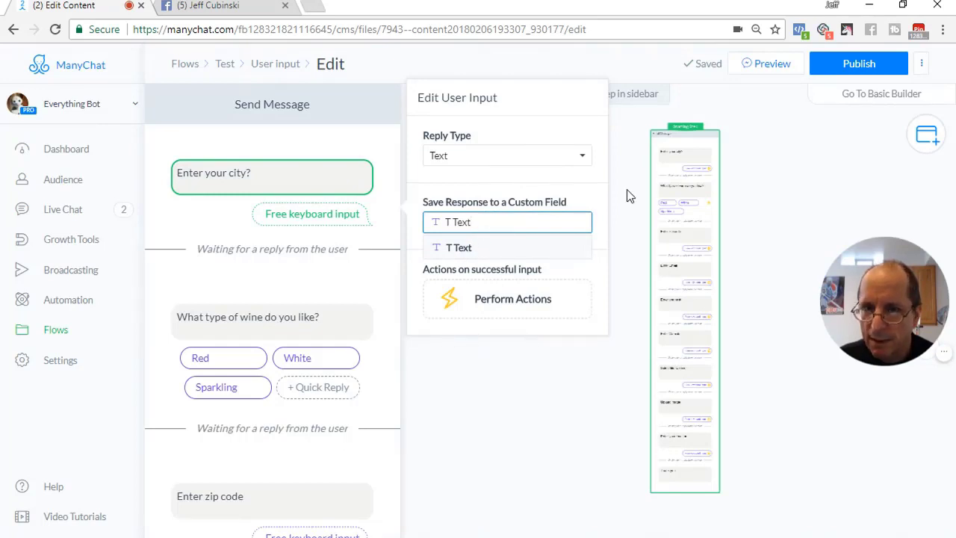
Check the city answer's custom field, then reopen the message and select the wine question
{"action": "left_click", "coordinate": [482, 222]}
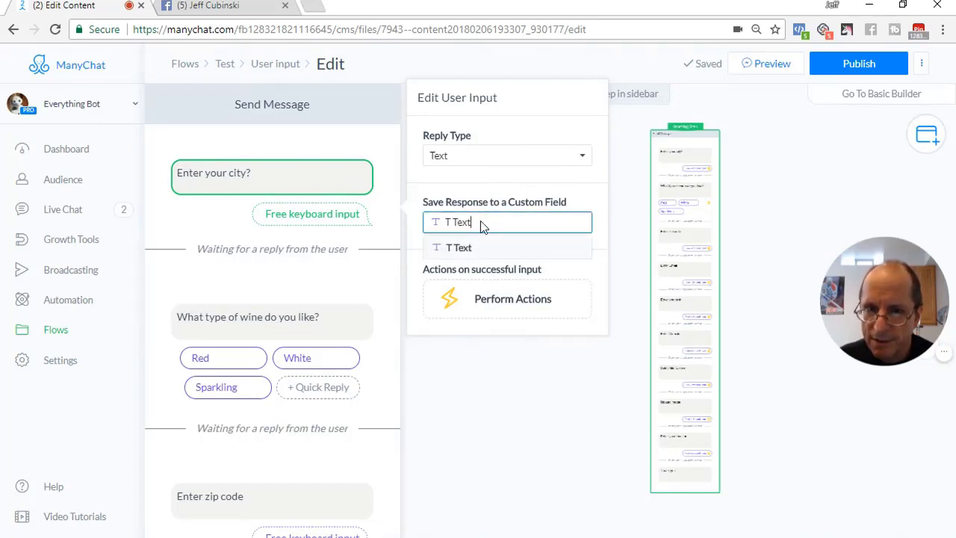
{"action": "left_click", "coordinate": [260, 177]}
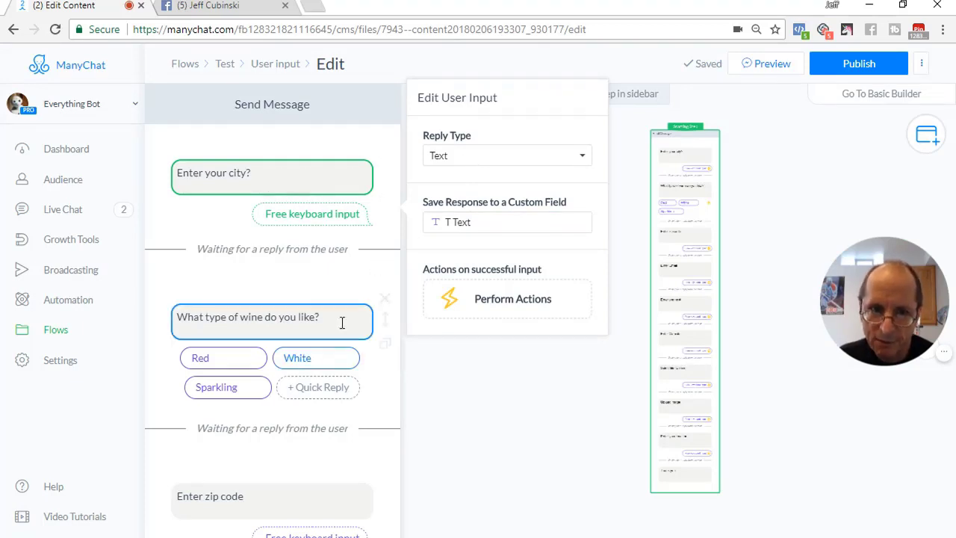
{"action": "left_click", "coordinate": [297, 318]}
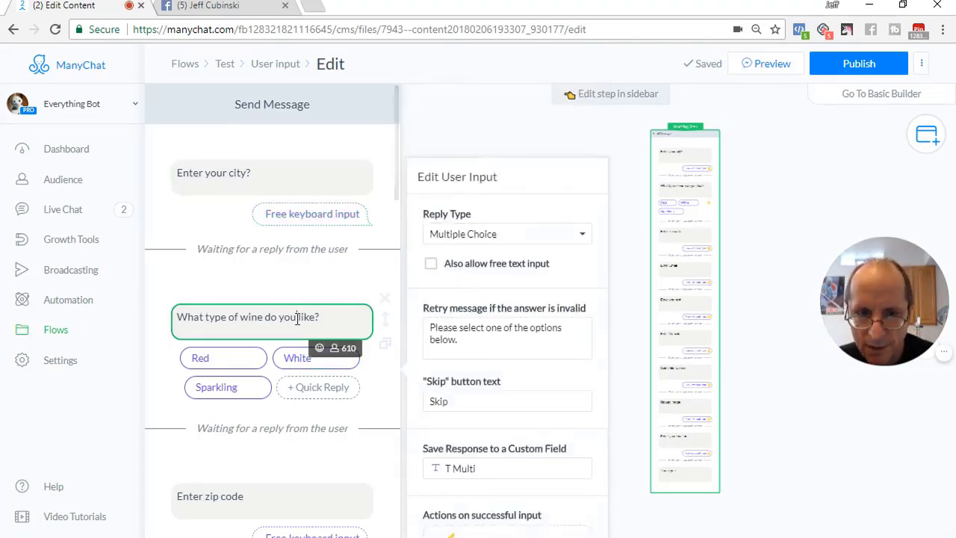
{"action": "left_click", "coordinate": [502, 234]}
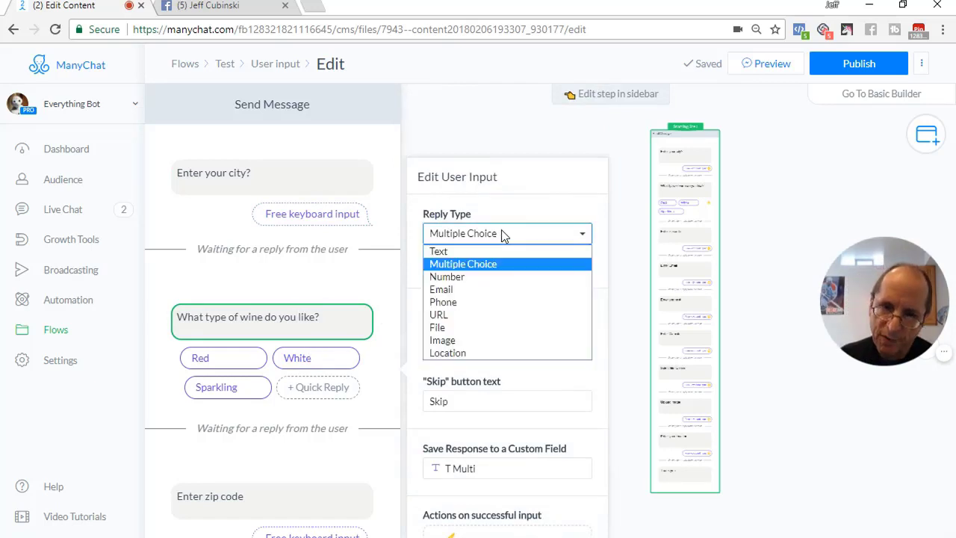
{"action": "left_click", "coordinate": [472, 264]}
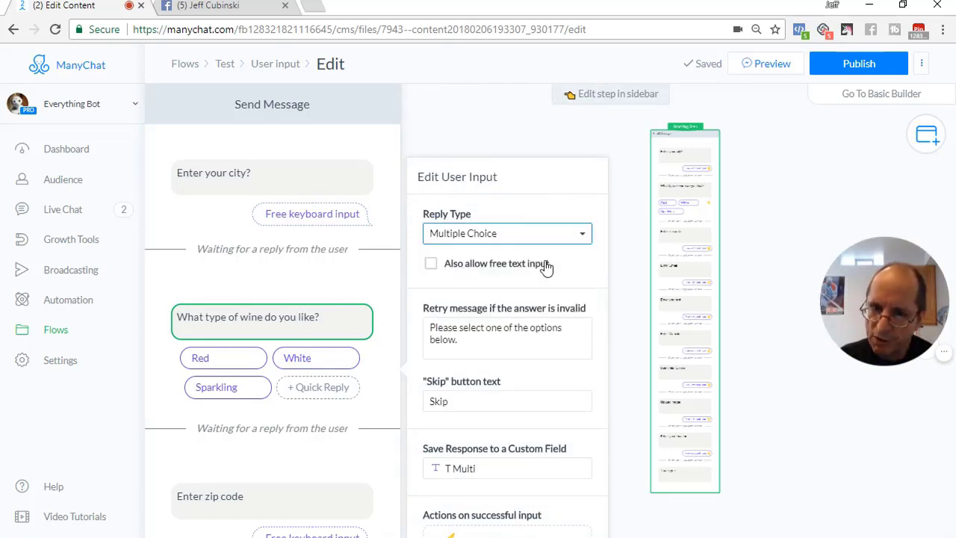
{"action": "left_click", "coordinate": [435, 136]}
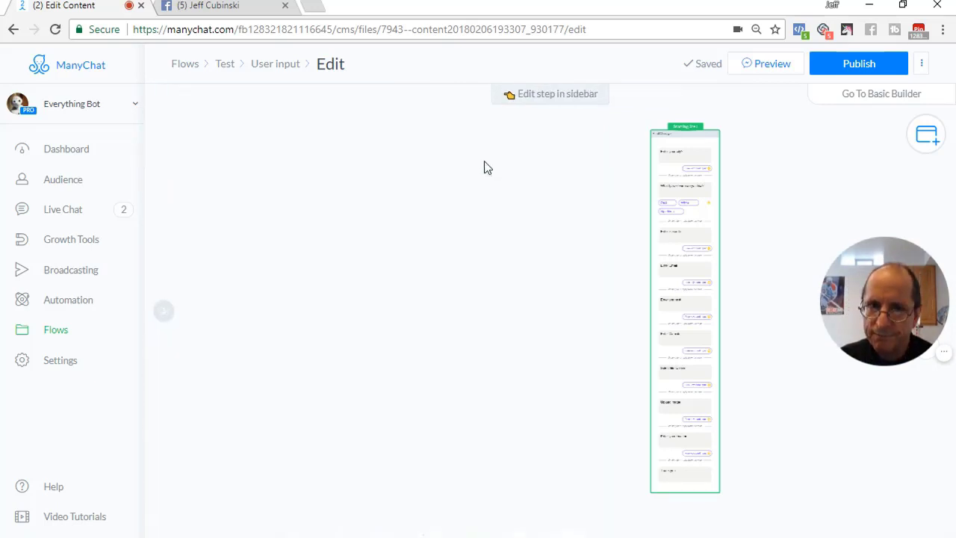
{"action": "left_click", "coordinate": [667, 250]}
{"action": "scroll", "coordinate": [274, 303], "scroll_direction": "down", "scroll_amount": 3}
{"action": "left_click", "coordinate": [297, 196]}
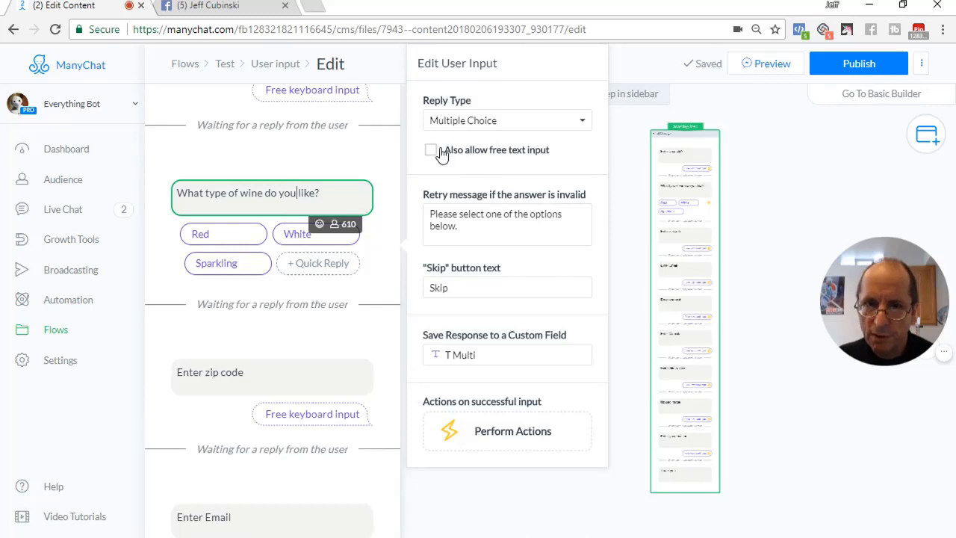
Leave 'Also allow free text input' unchecked and keep Multiple Choice as the wine reply type
{"action": "left_click", "coordinate": [429, 150]}
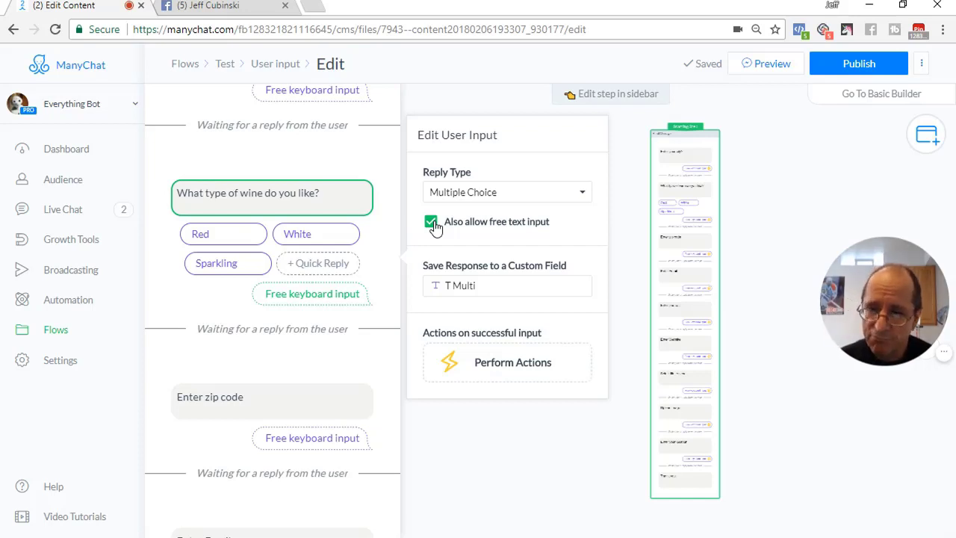
{"action": "left_click", "coordinate": [432, 222]}
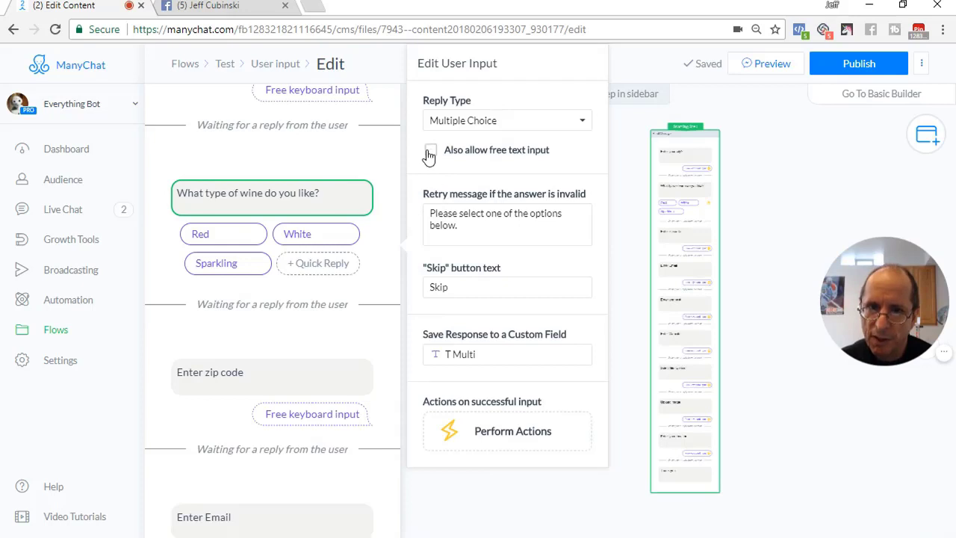
{"action": "left_click", "coordinate": [431, 150]}
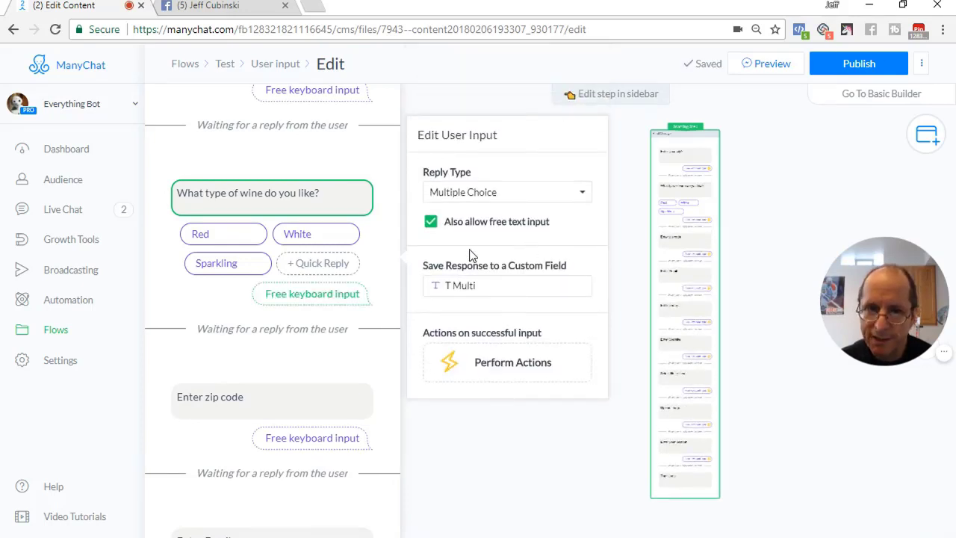
{"action": "left_click", "coordinate": [431, 222]}
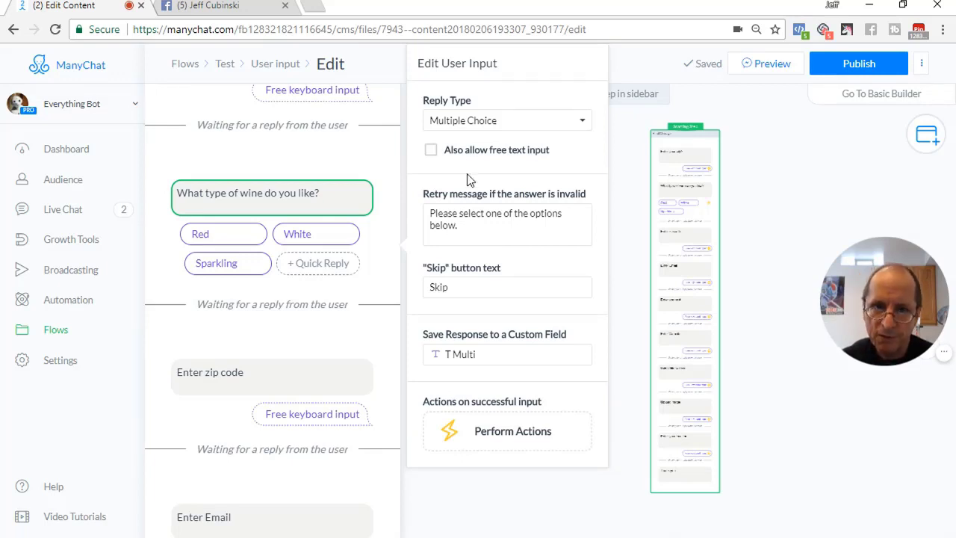
{"action": "left_click", "coordinate": [475, 120]}
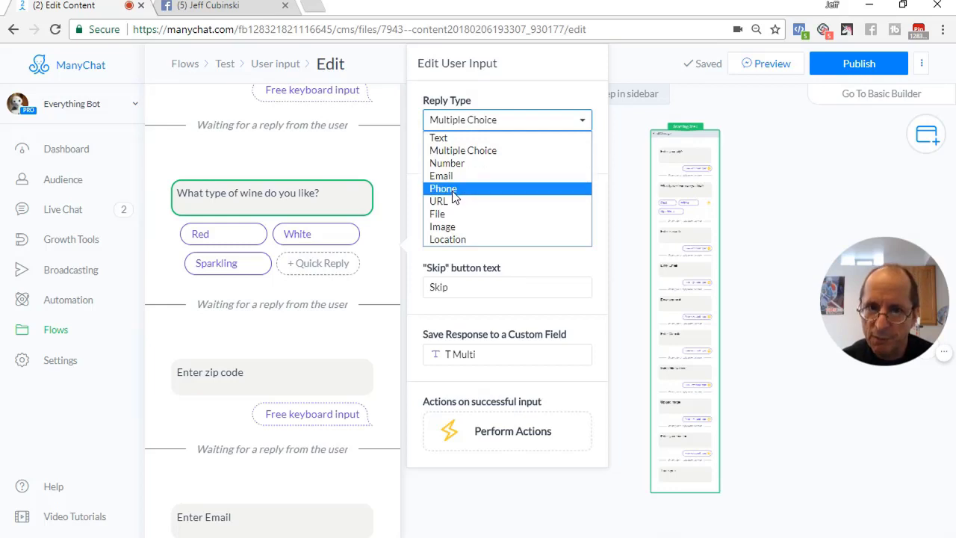
{"action": "left_click", "coordinate": [483, 119]}
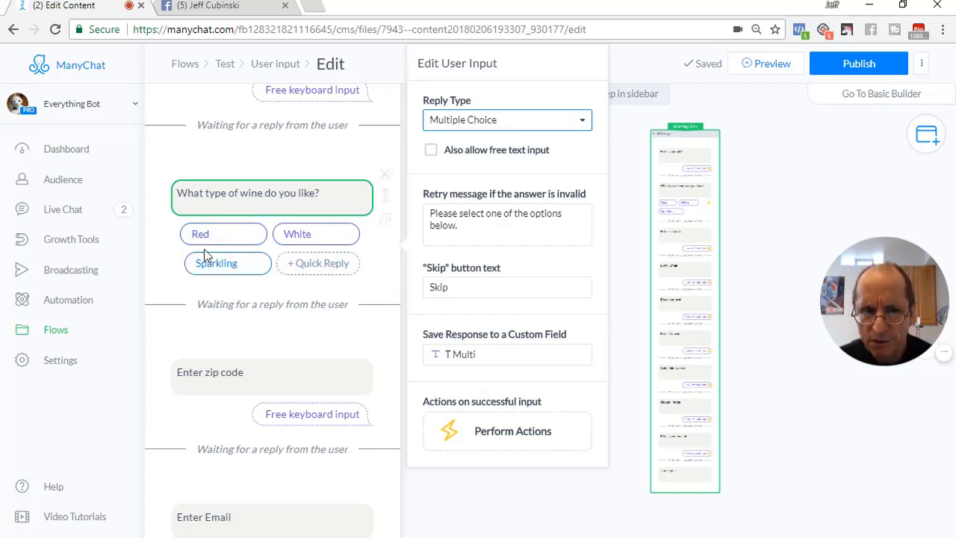
Change the Red quick reply's saved answer to 'Red'
{"action": "left_click", "coordinate": [237, 235]}
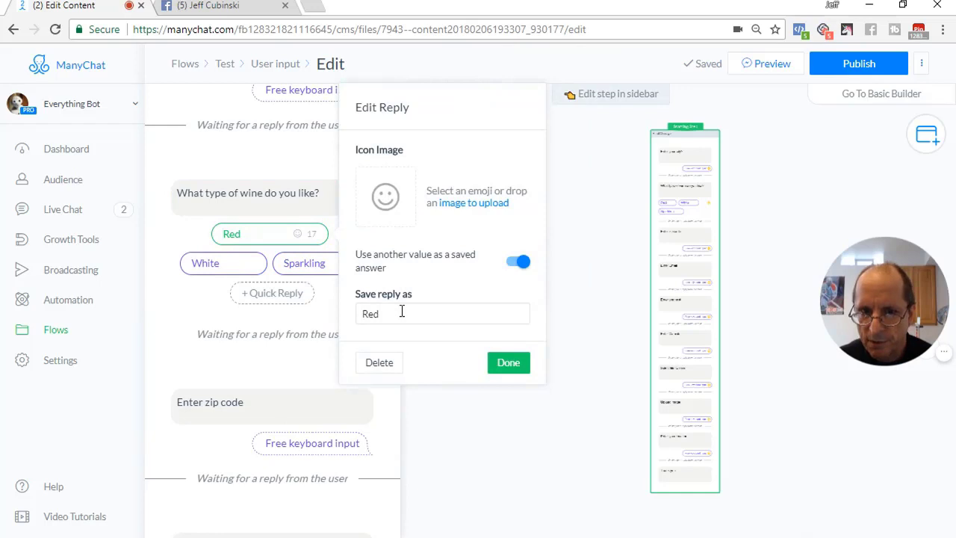
{"action": "left_click", "coordinate": [232, 266]}
{"action": "left_click", "coordinate": [263, 239]}
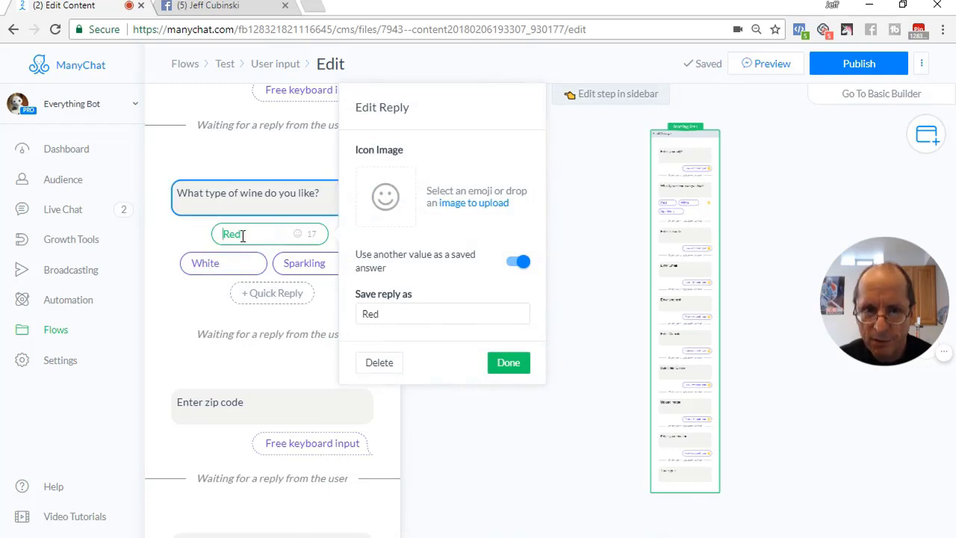
{"action": "left_click", "coordinate": [402, 314]}
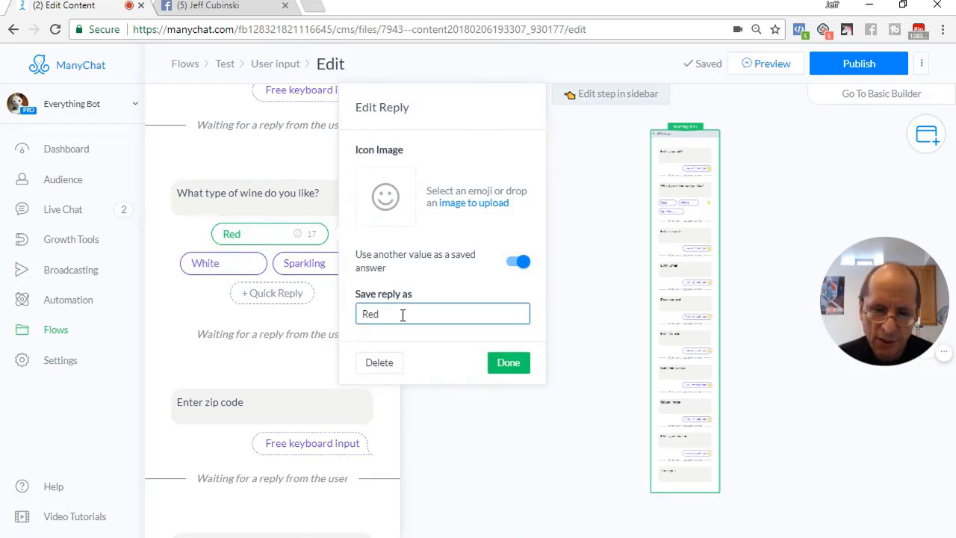
{"action": "key", "text": "BackSpace"}
{"action": "key", "text": "BackSpace"}
{"action": "key", "text": "BackSpace"}
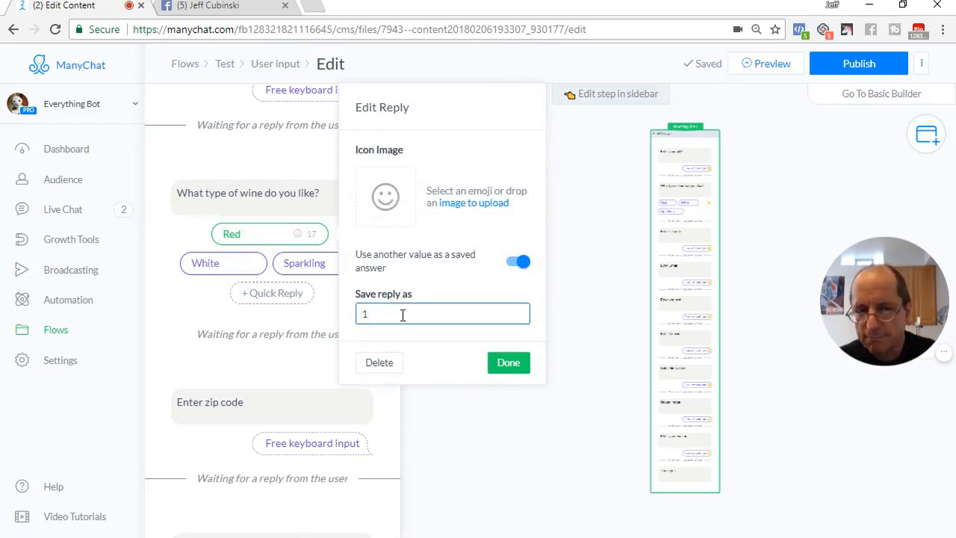
{"action": "type", "text": "1"}
{"action": "left_click_drag", "start_coordinate": [376, 314], "coordinate": [359, 320]}
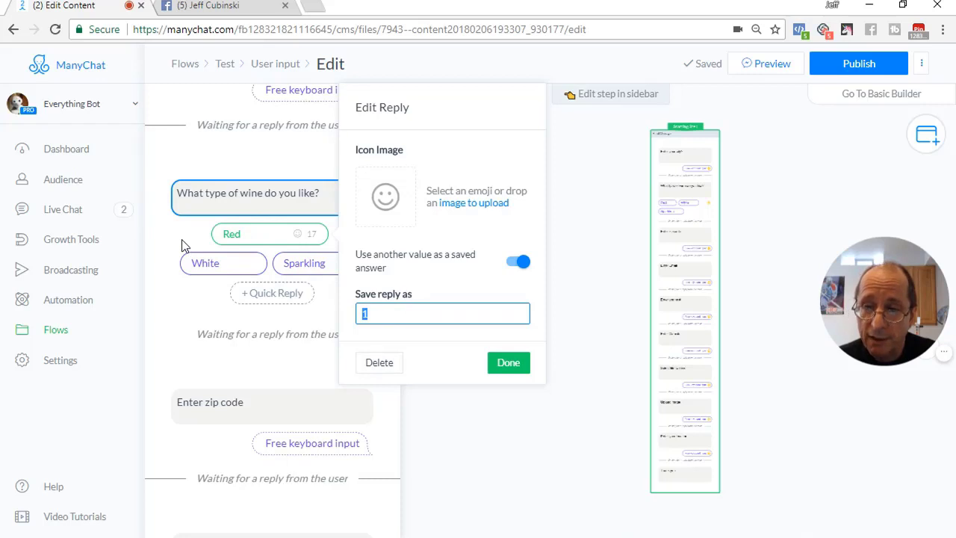
{"action": "type", "text": "RE"}
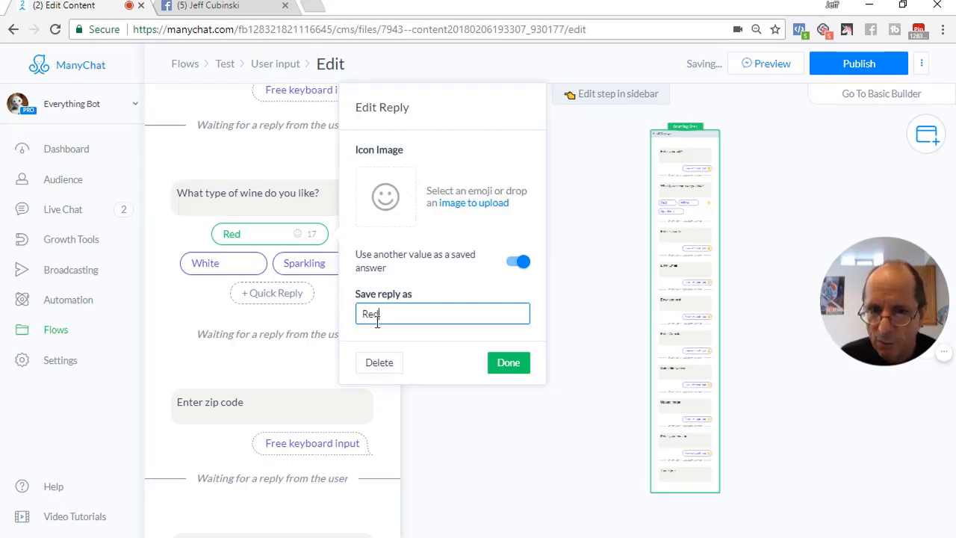
{"action": "left_click", "coordinate": [509, 362]}
Confirm the White and Sparkling replies save 'White' and 'Sparkling'
{"action": "left_click", "coordinate": [300, 241]}
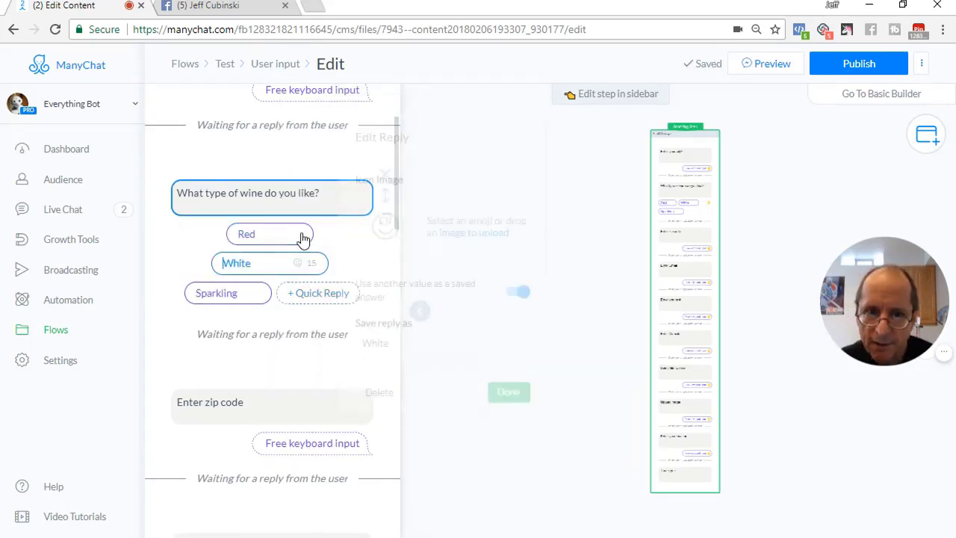
{"action": "left_click", "coordinate": [229, 302]}
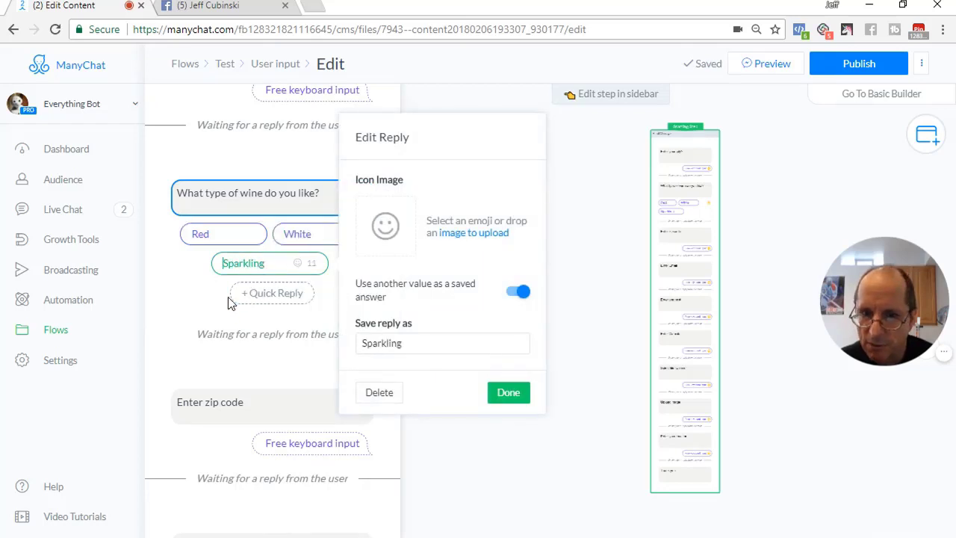
{"action": "left_click", "coordinate": [518, 400]}
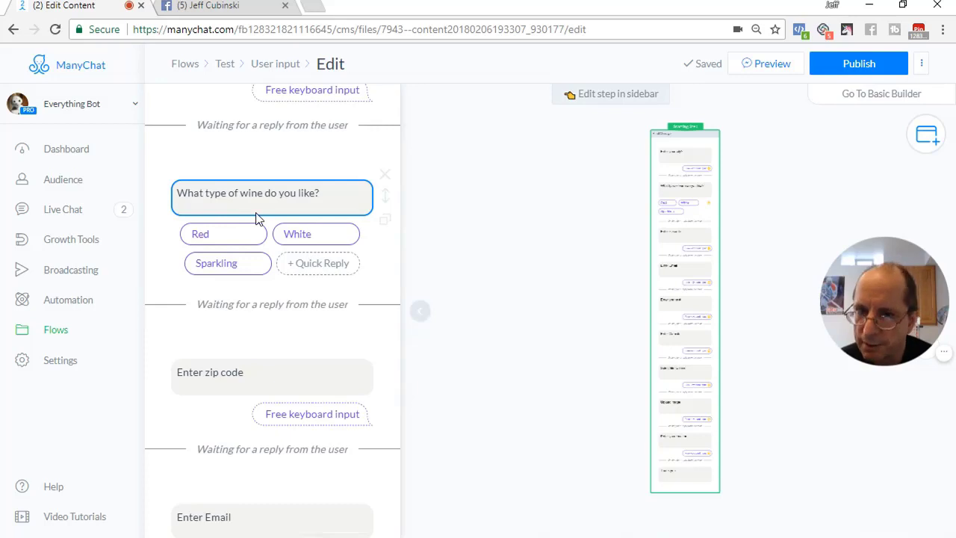
Set the zip code question's reply type to Number and select the Skip label text
{"action": "scroll", "coordinate": [277, 342], "scroll_direction": "down", "scroll_amount": 2}
{"action": "left_click", "coordinate": [299, 254]}
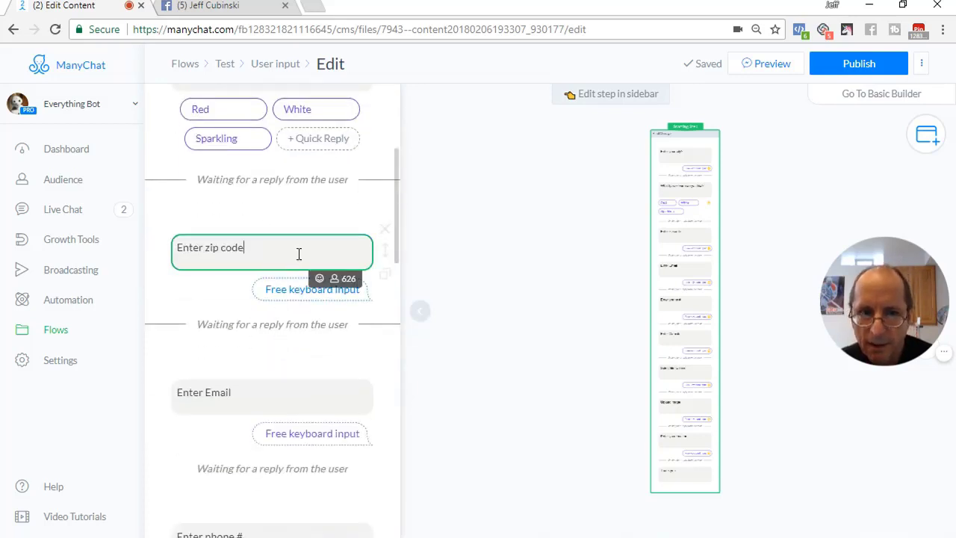
{"action": "left_click", "coordinate": [471, 168]}
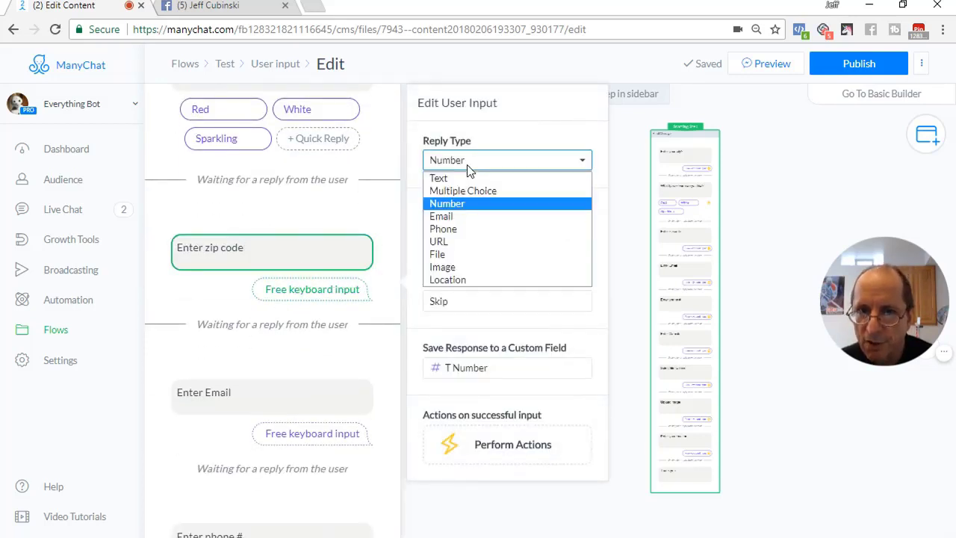
{"action": "left_click", "coordinate": [465, 211]}
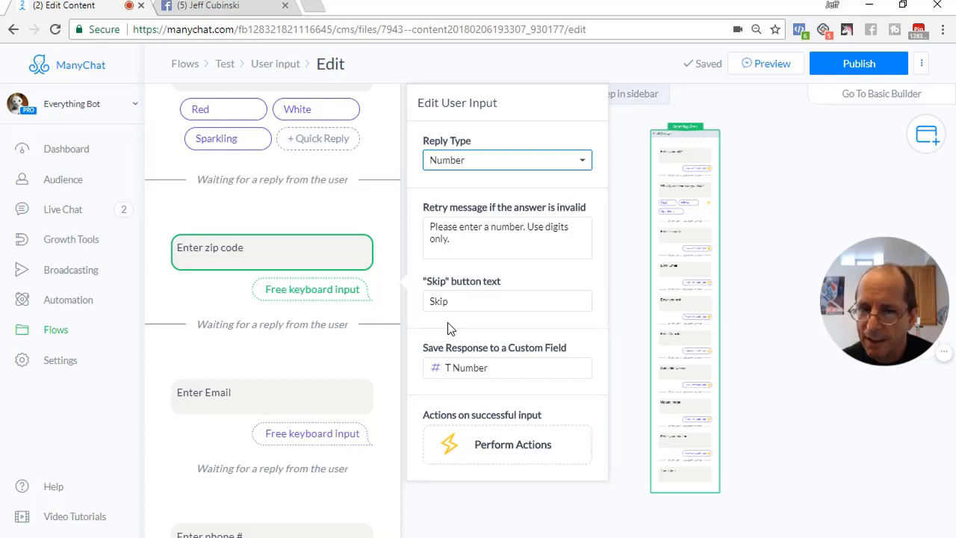
{"action": "left_click_drag", "start_coordinate": [464, 301], "coordinate": [425, 302]}
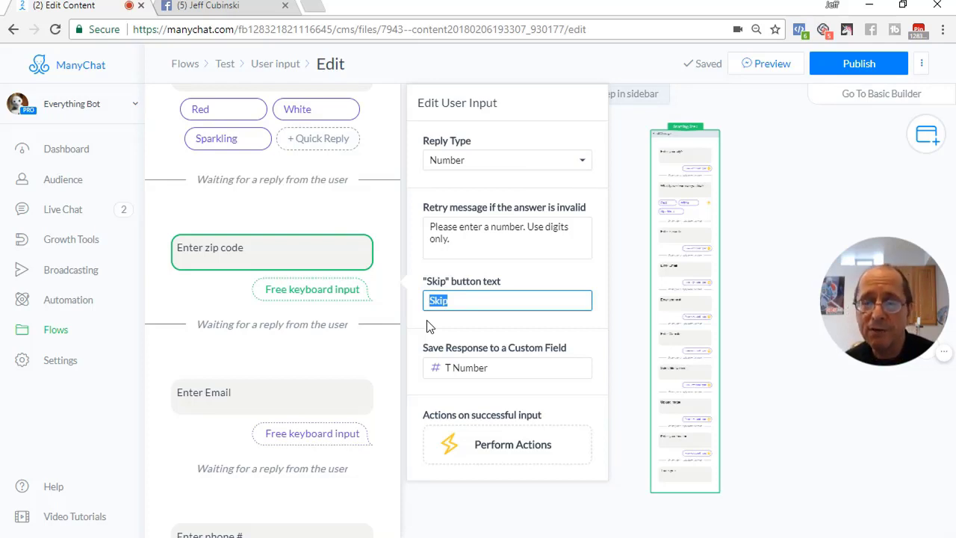
Replace the zip code's save-to custom field with T Number
{"action": "left_click", "coordinate": [429, 327]}
{"action": "left_click", "coordinate": [498, 372]}
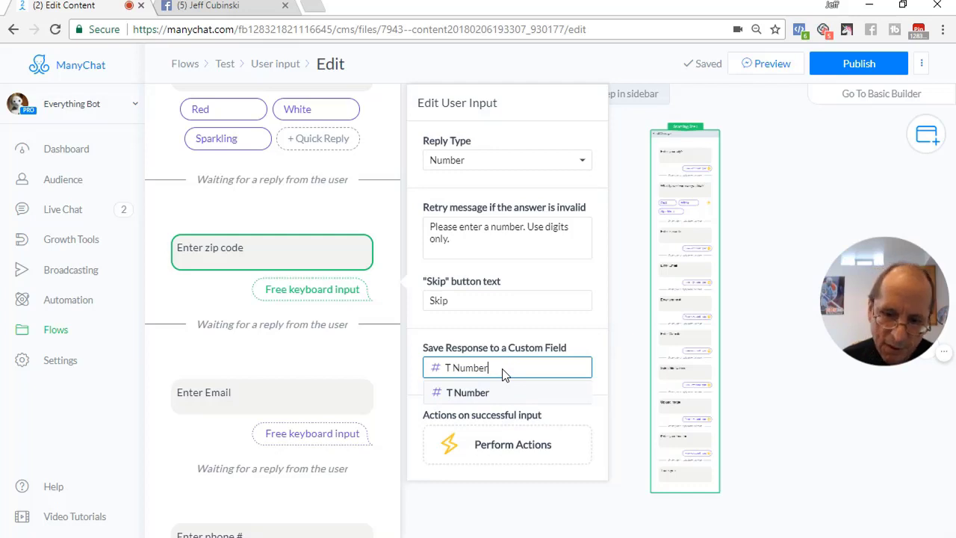
{"action": "key", "text": "BackSpace"}
{"action": "key", "text": "BackSpace"}
{"action": "key", "text": "BackSpace"}
{"action": "key", "text": "BackSpace"}
{"action": "key", "text": "BackSpace"}
{"action": "key", "text": "BackSpace"}
{"action": "key", "text": "BackSpace"}
{"action": "key", "text": "BackSpace"}
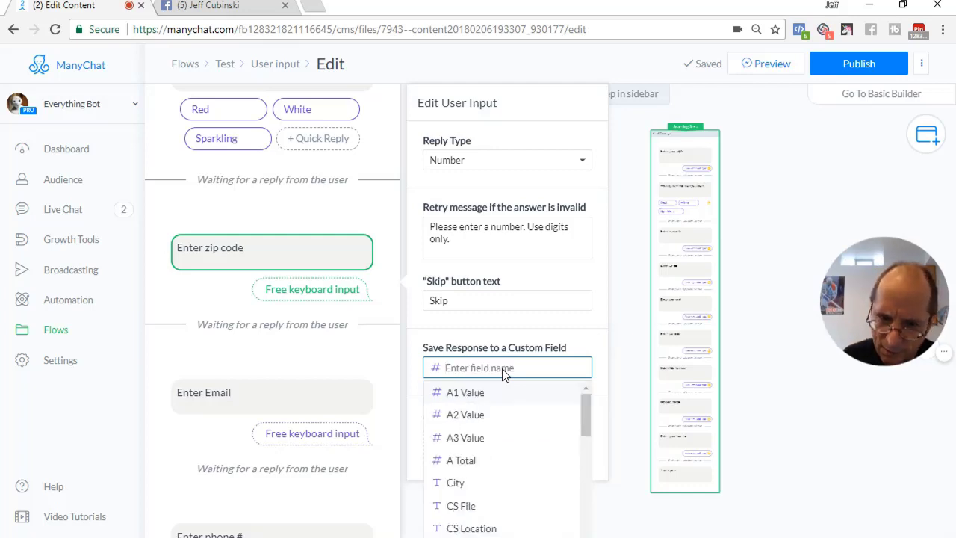
{"action": "scroll", "coordinate": [487, 464], "scroll_direction": "down", "scroll_amount": 2}
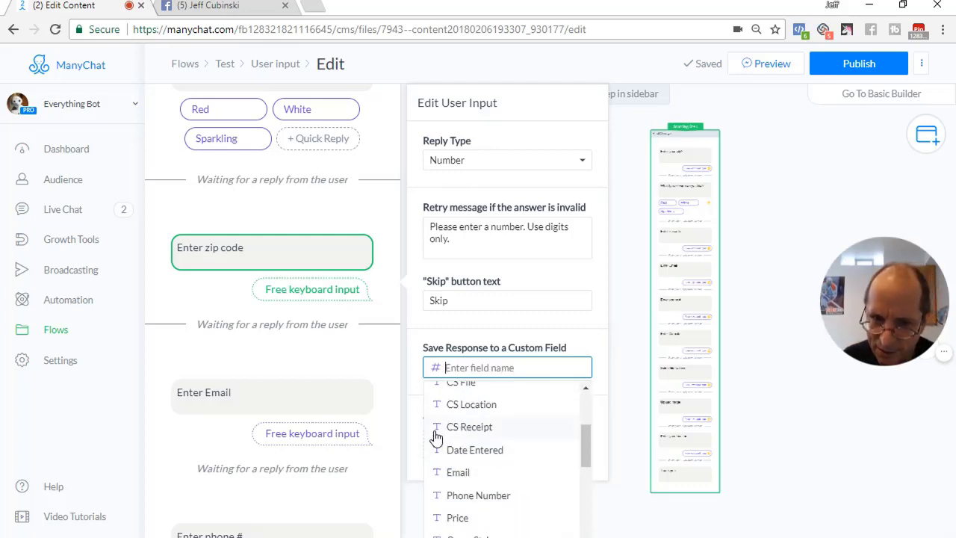
{"action": "scroll", "coordinate": [464, 447], "scroll_direction": "up", "scroll_amount": 2}
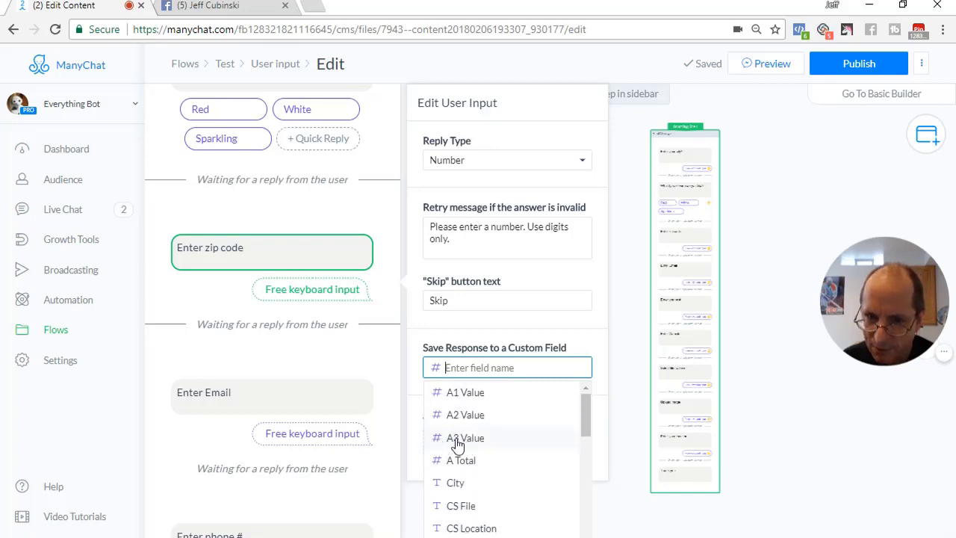
{"action": "scroll", "coordinate": [467, 456], "scroll_direction": "down", "scroll_amount": 5}
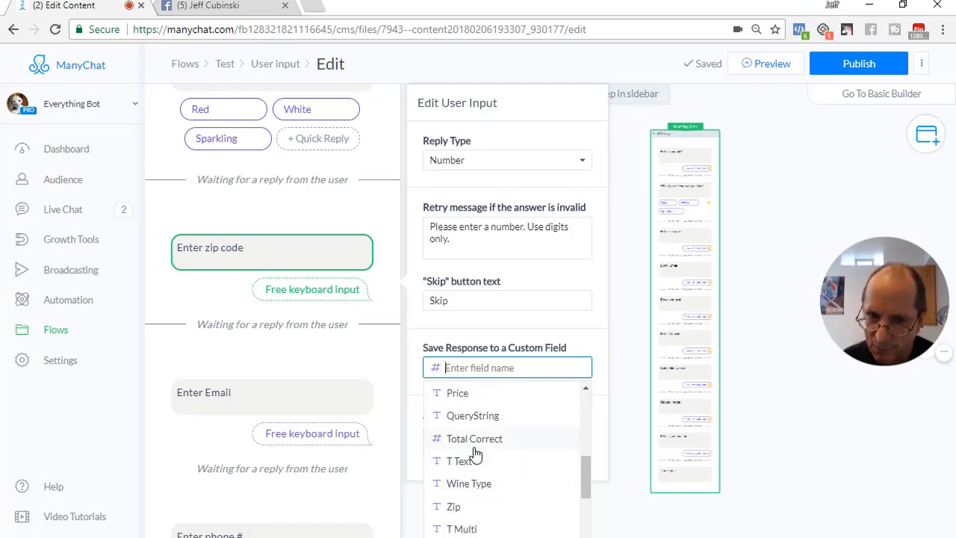
{"action": "scroll", "coordinate": [475, 455], "scroll_direction": "down", "scroll_amount": 3}
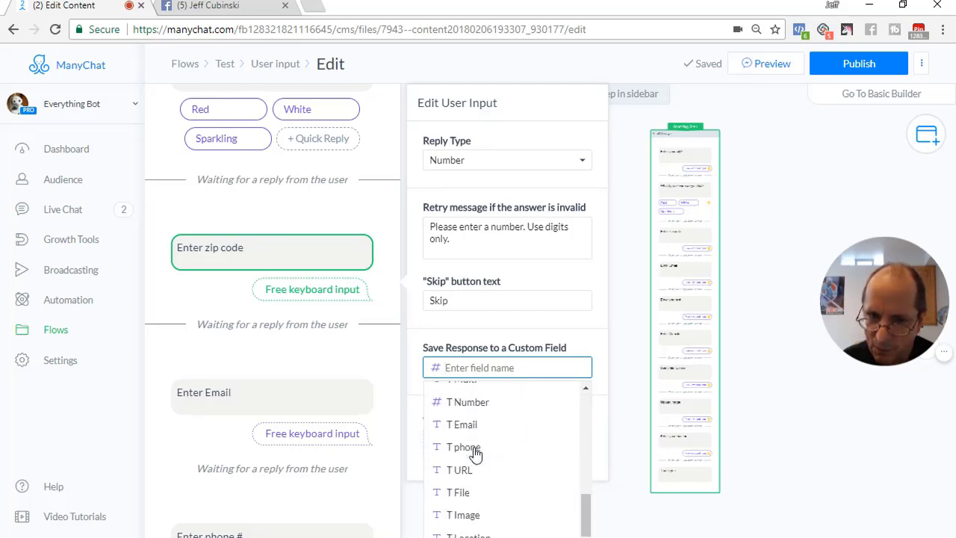
{"action": "left_click", "coordinate": [477, 404]}
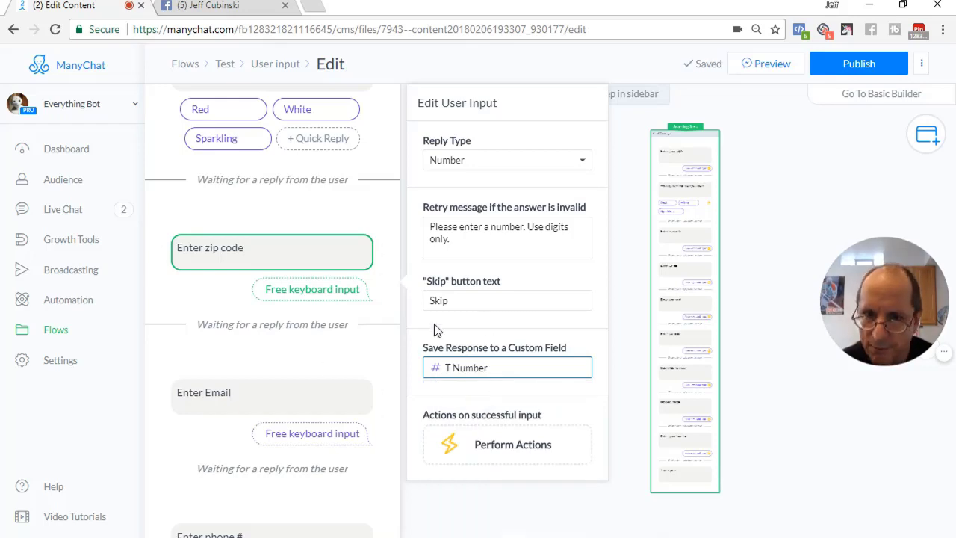
Confirm the Enter Email question keeps Email as its reply type
{"action": "left_click", "coordinate": [367, 361]}
{"action": "scroll", "coordinate": [368, 361], "scroll_direction": "down", "scroll_amount": 3}
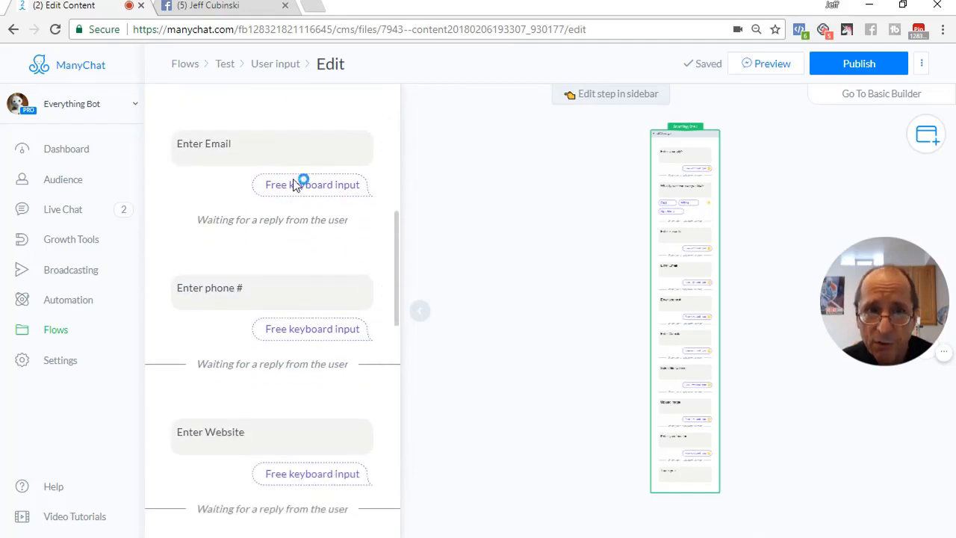
{"action": "left_click", "coordinate": [269, 144]}
{"action": "left_click", "coordinate": [482, 122]}
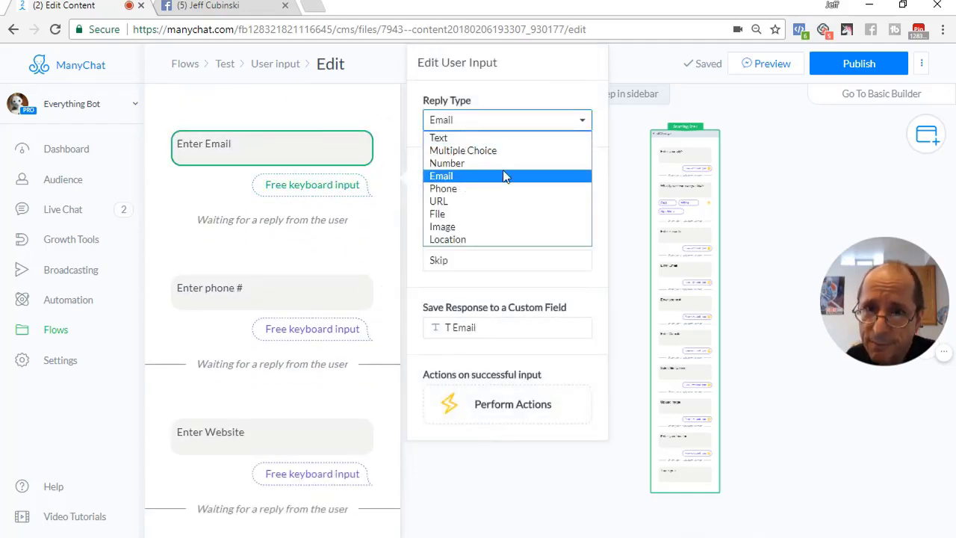
{"action": "left_click", "coordinate": [602, 166]}
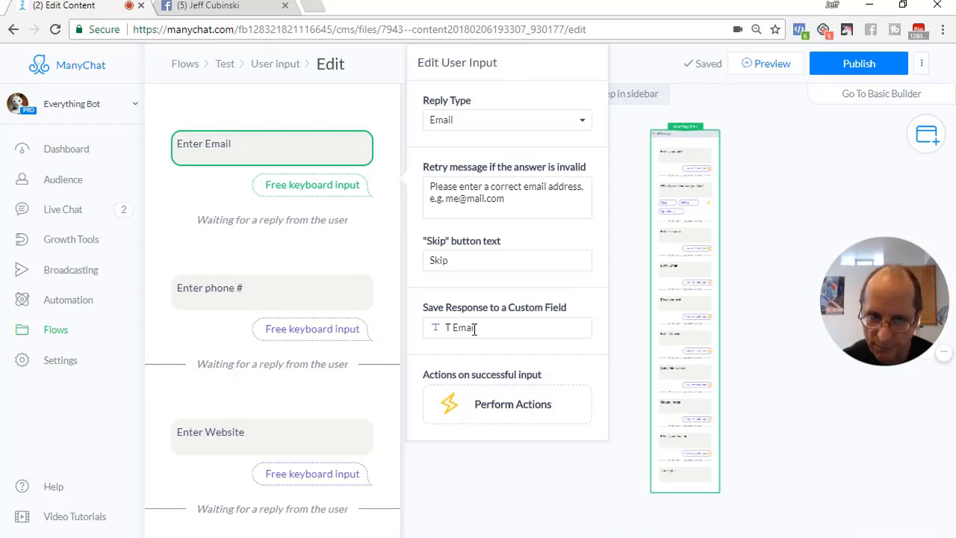
Confirm the phone question uses a Phone reply saved to T phone, then open the Website question
{"action": "left_click", "coordinate": [304, 298]}
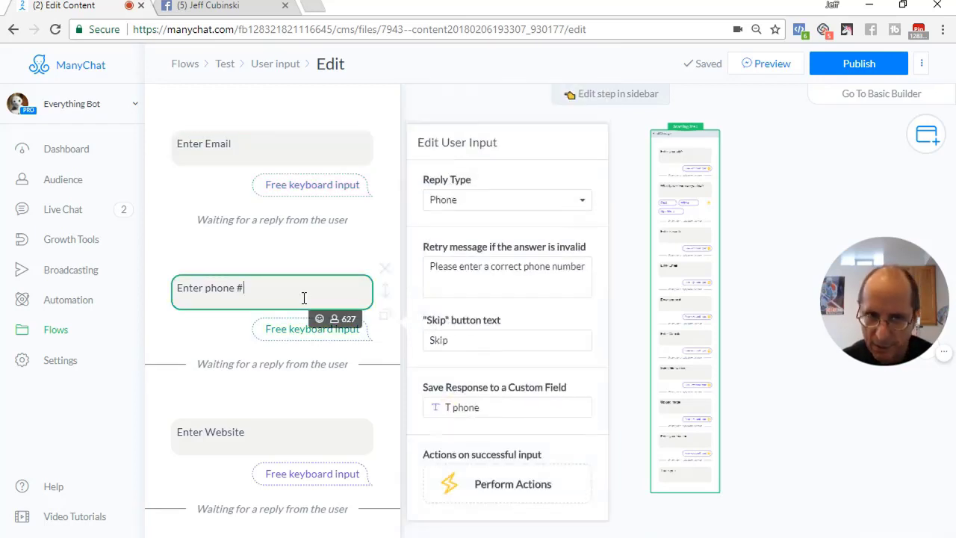
{"action": "left_click", "coordinate": [461, 198]}
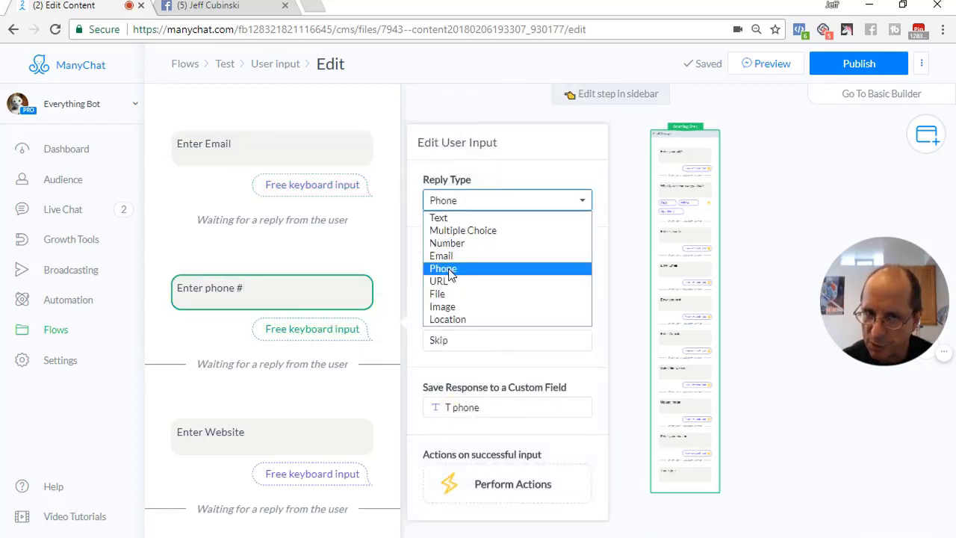
{"action": "left_click", "coordinate": [619, 317]}
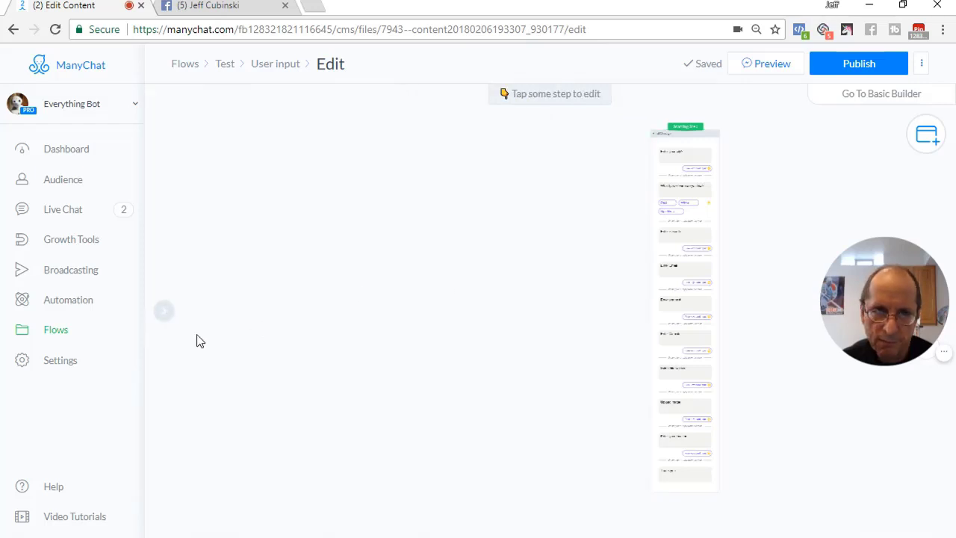
{"action": "left_click", "coordinate": [698, 282]}
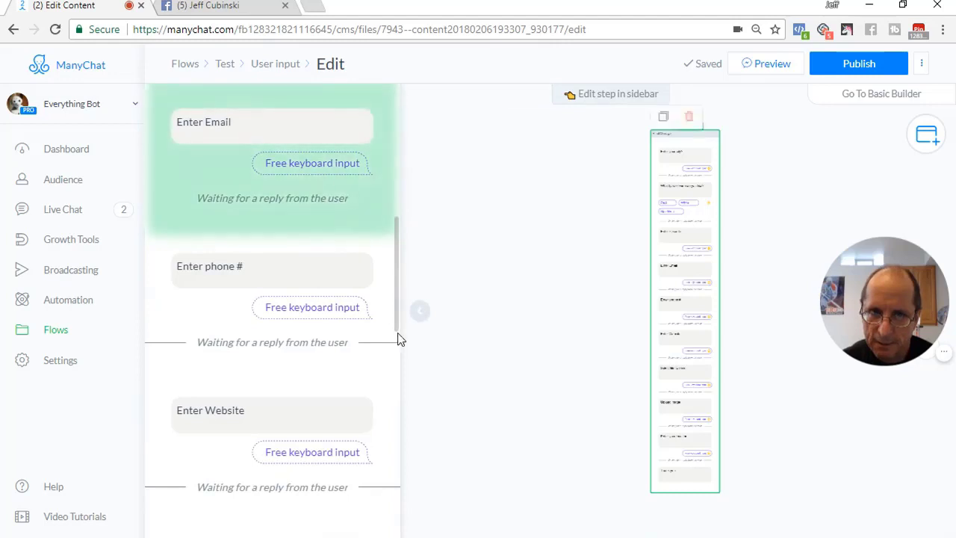
{"action": "left_click", "coordinate": [254, 270]}
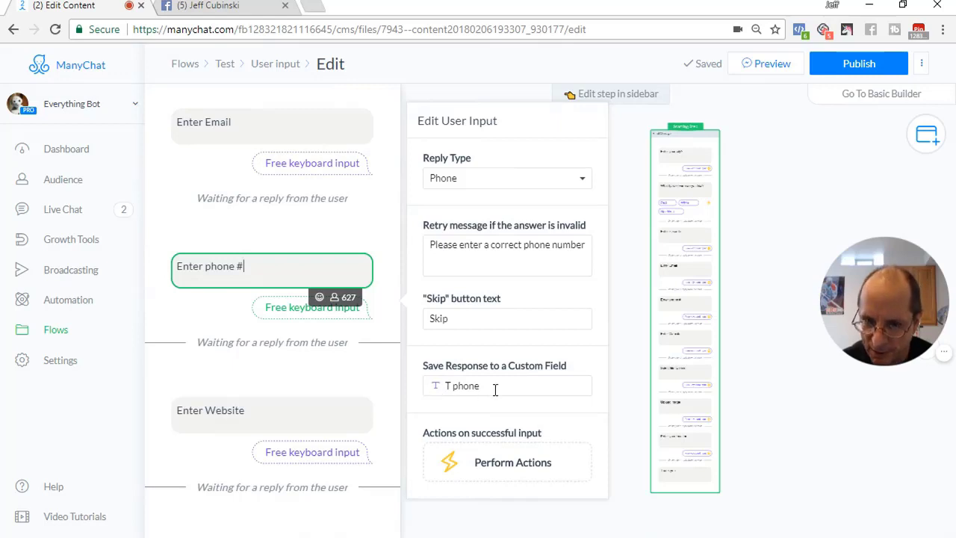
{"action": "left_click", "coordinate": [282, 409]}
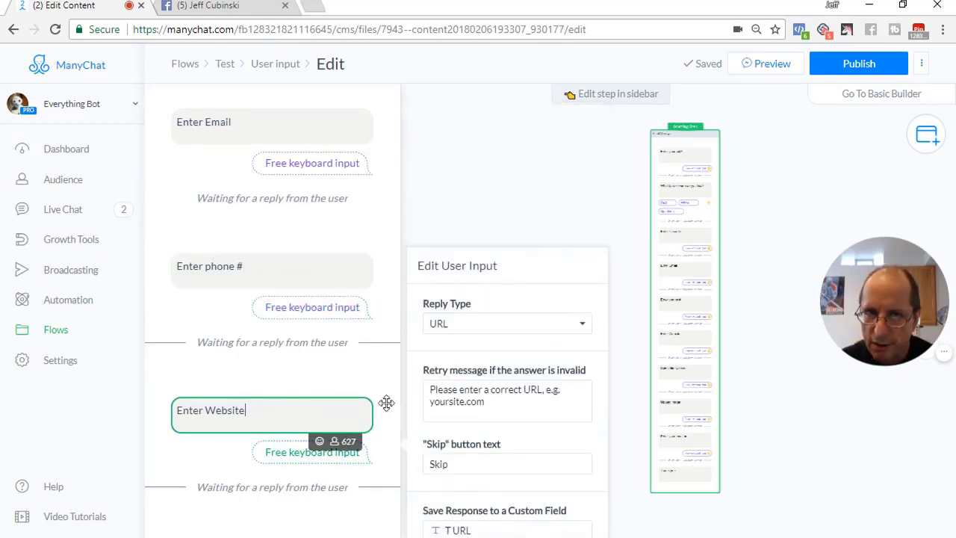
Reopen the step and confirm the Enter Website question keeps URL as its reply type
{"action": "left_click", "coordinate": [620, 339]}
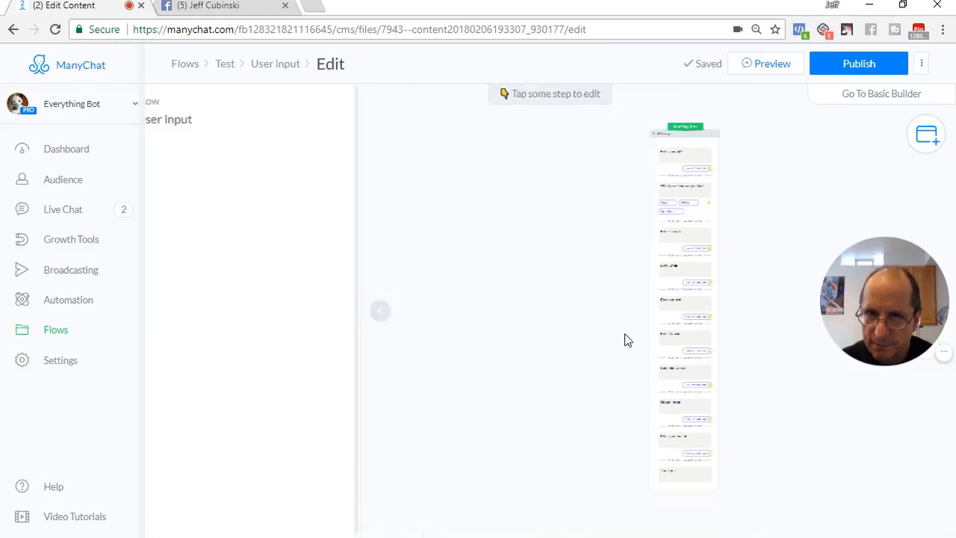
{"action": "left_click", "coordinate": [715, 293]}
{"action": "scroll", "coordinate": [274, 354], "scroll_direction": "down", "scroll_amount": 5}
{"action": "scroll", "coordinate": [277, 354], "scroll_direction": "down", "scroll_amount": 5}
{"action": "scroll", "coordinate": [277, 347], "scroll_direction": "up", "scroll_amount": 1}
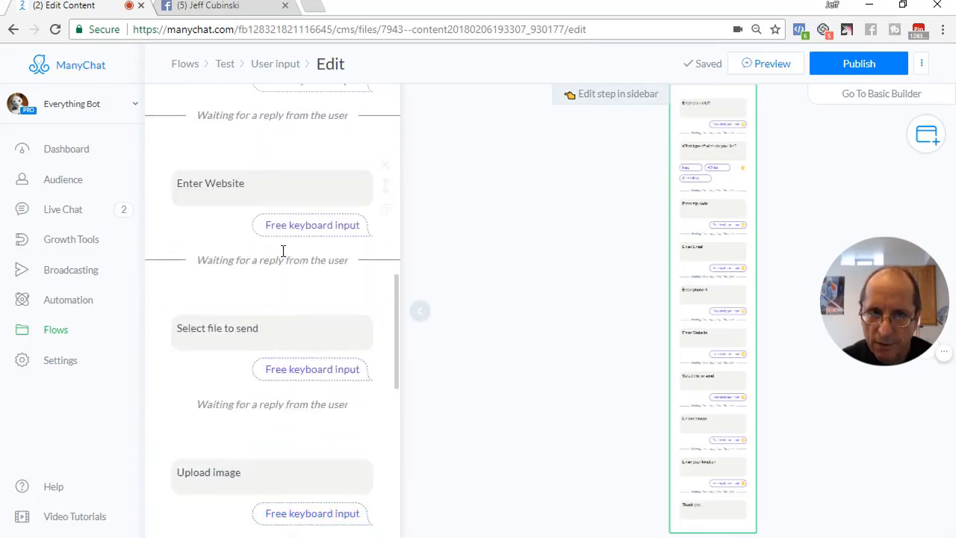
{"action": "left_click", "coordinate": [267, 188]}
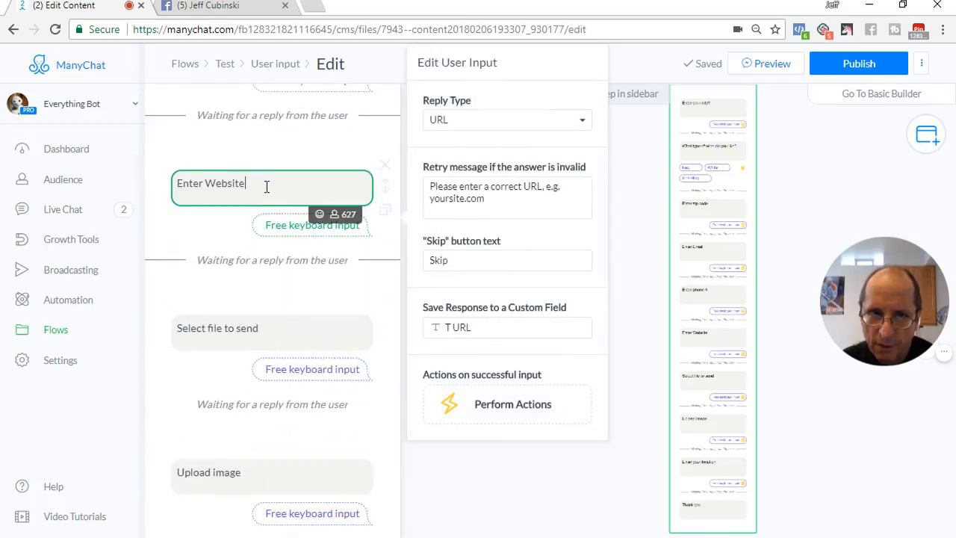
{"action": "left_click", "coordinate": [469, 121]}
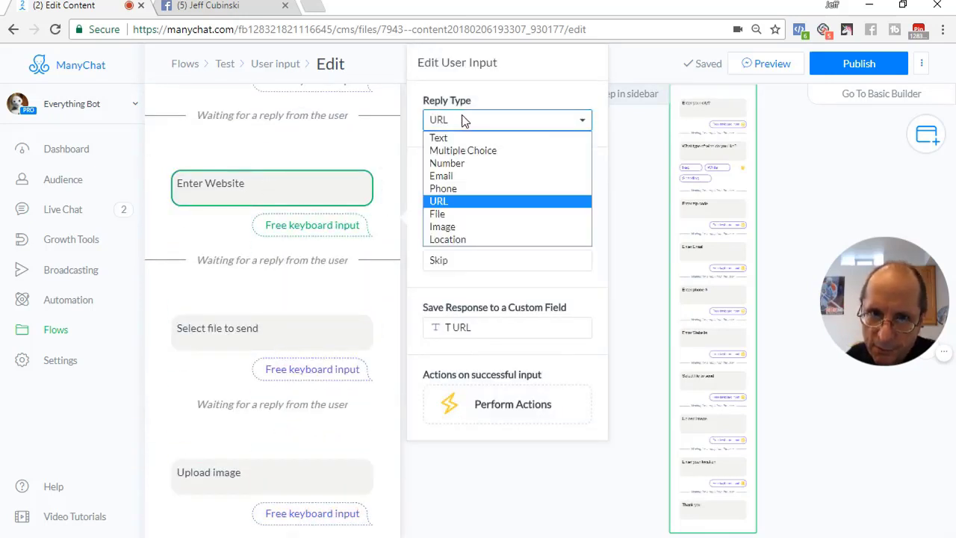
{"action": "left_click", "coordinate": [446, 201]}
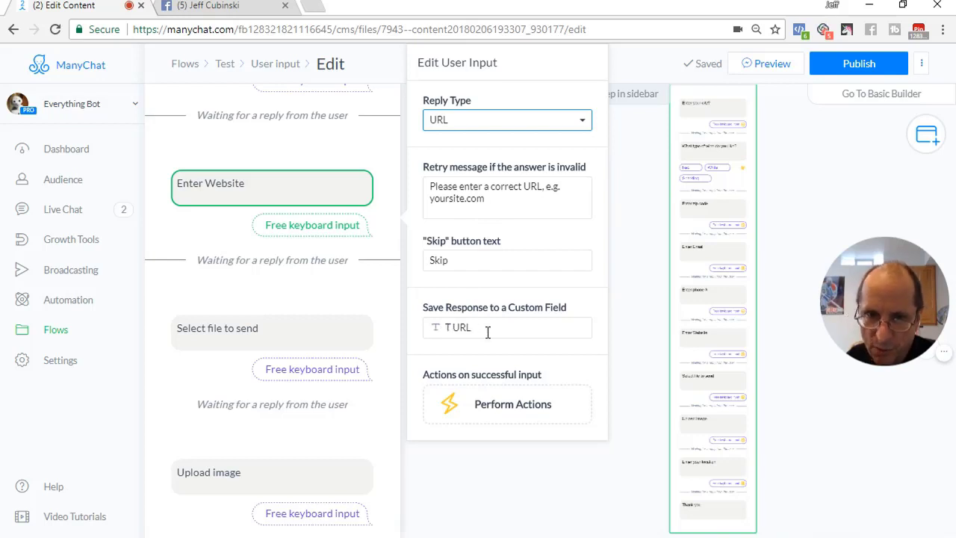
Confirm the Select file to send question uses a File reply saved to T File
{"action": "left_click", "coordinate": [277, 331]}
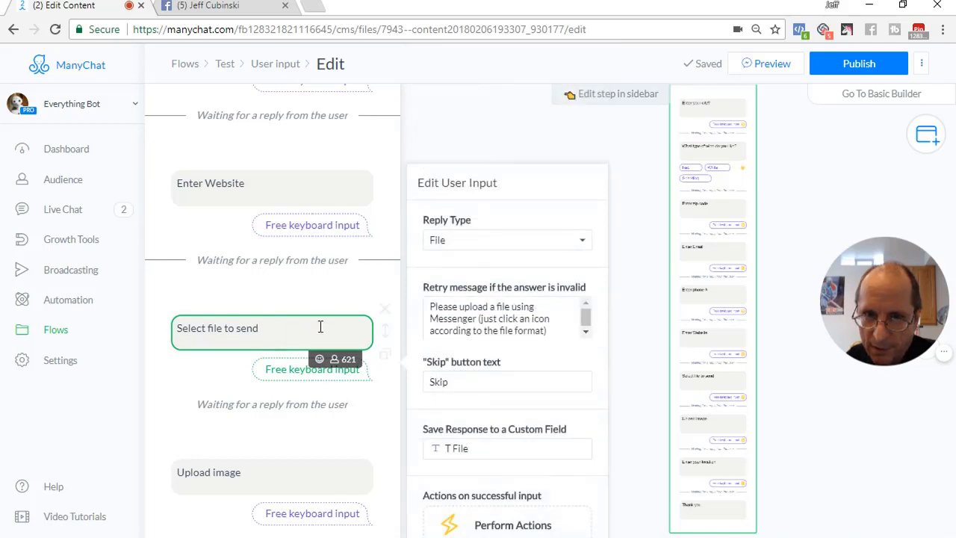
{"action": "left_click", "coordinate": [484, 240]}
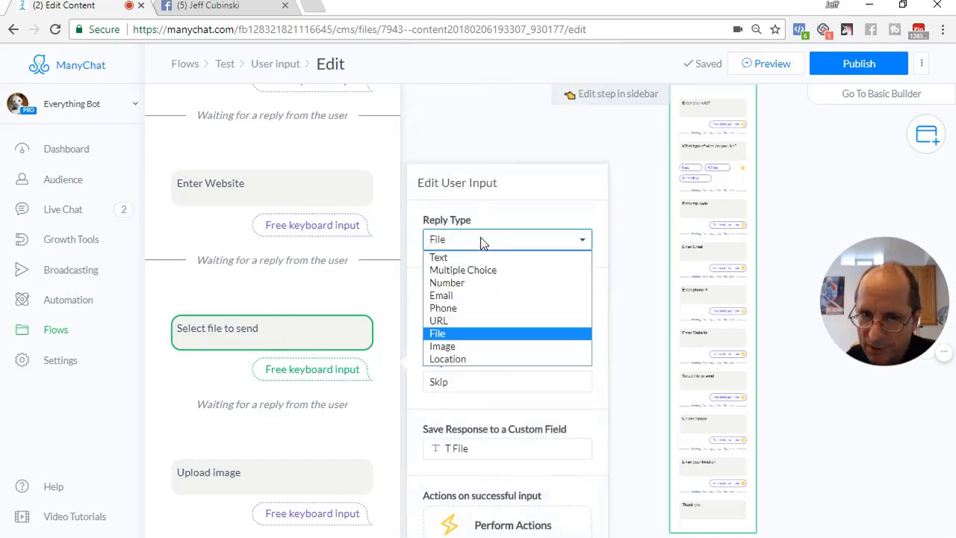
{"action": "left_click", "coordinate": [473, 336]}
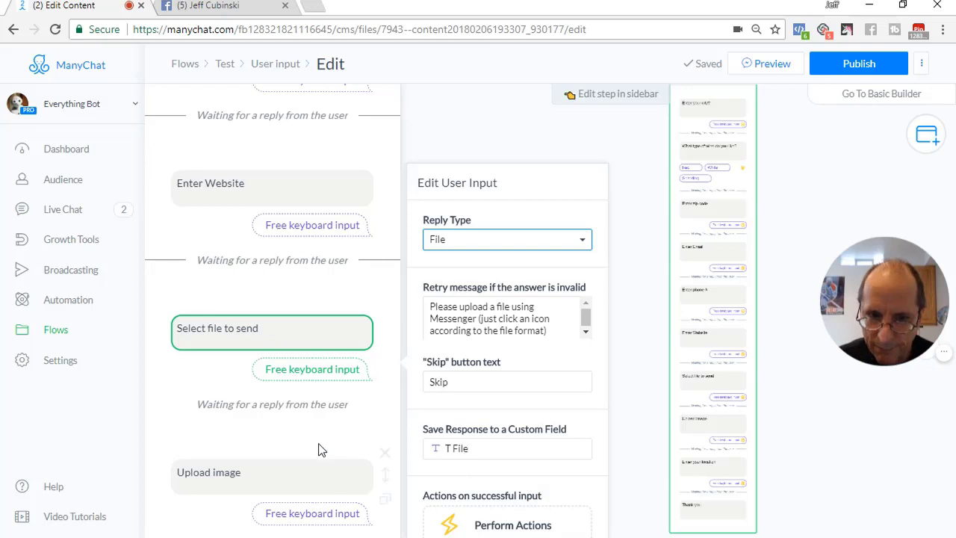
{"action": "scroll", "coordinate": [320, 448], "scroll_direction": "down", "scroll_amount": 2}
Confirm the Upload image question keeps Image as its reply type
{"action": "left_click", "coordinate": [311, 343]}
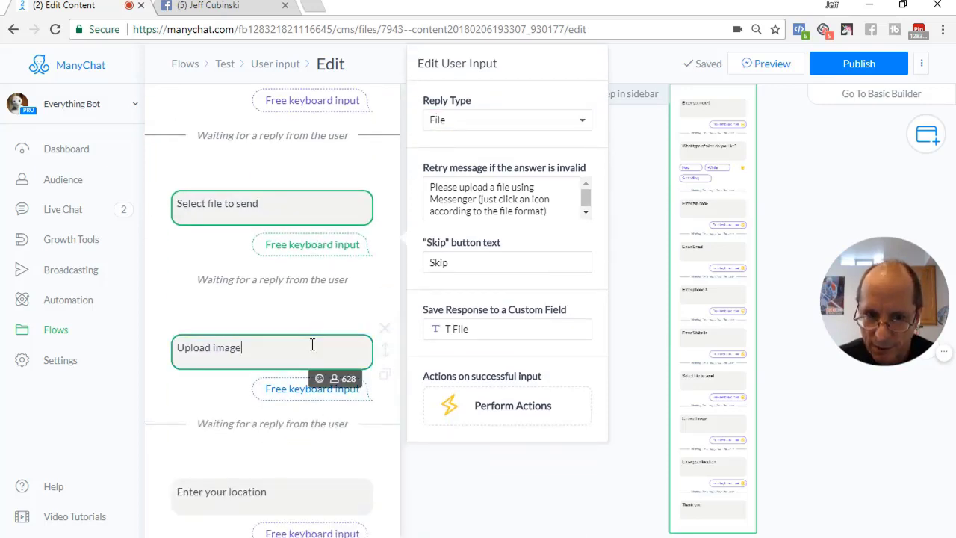
{"action": "left_click", "coordinate": [491, 261]}
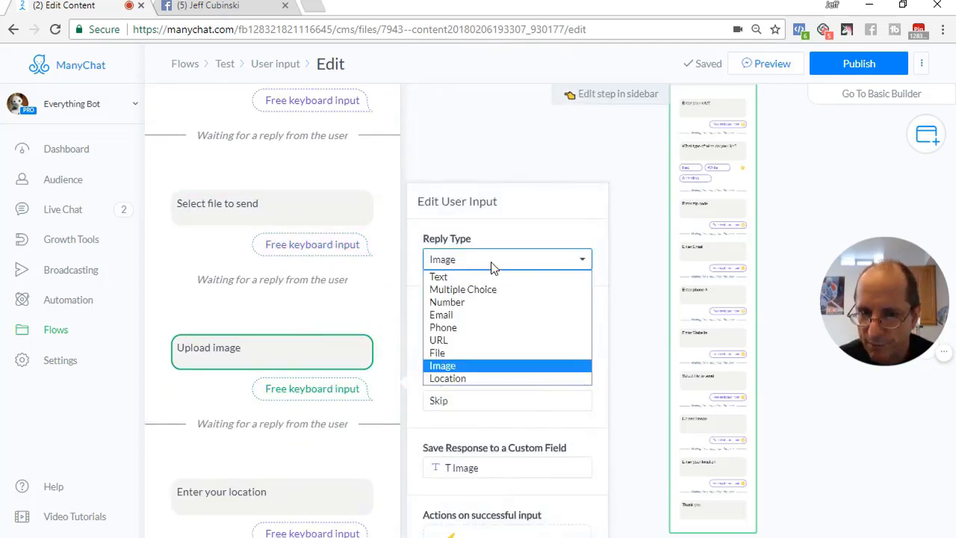
{"action": "left_click", "coordinate": [454, 367]}
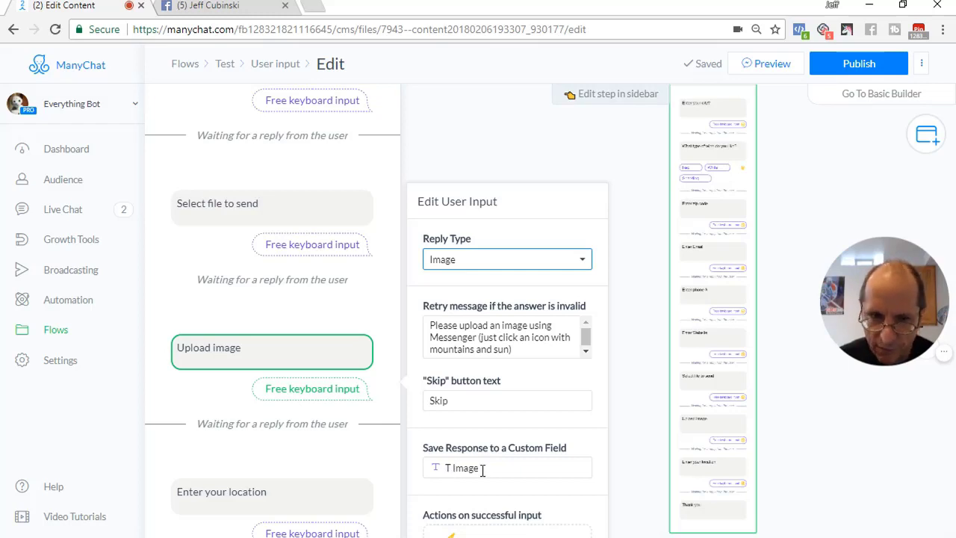
Check the location question takes a Location reply saved to T Location, then close the editor
{"action": "scroll", "coordinate": [314, 467], "scroll_direction": "down", "scroll_amount": 3}
{"action": "left_click", "coordinate": [267, 367]}
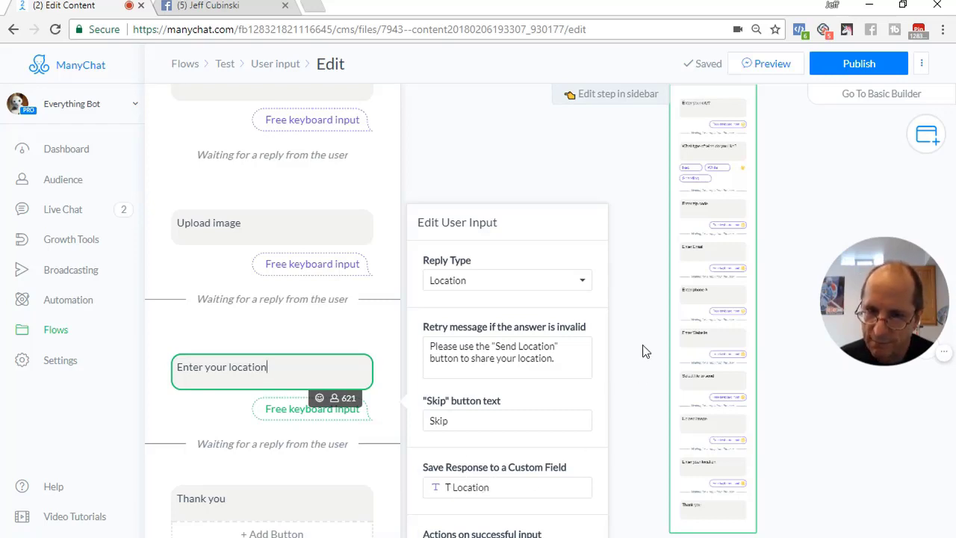
{"action": "left_click", "coordinate": [626, 355]}
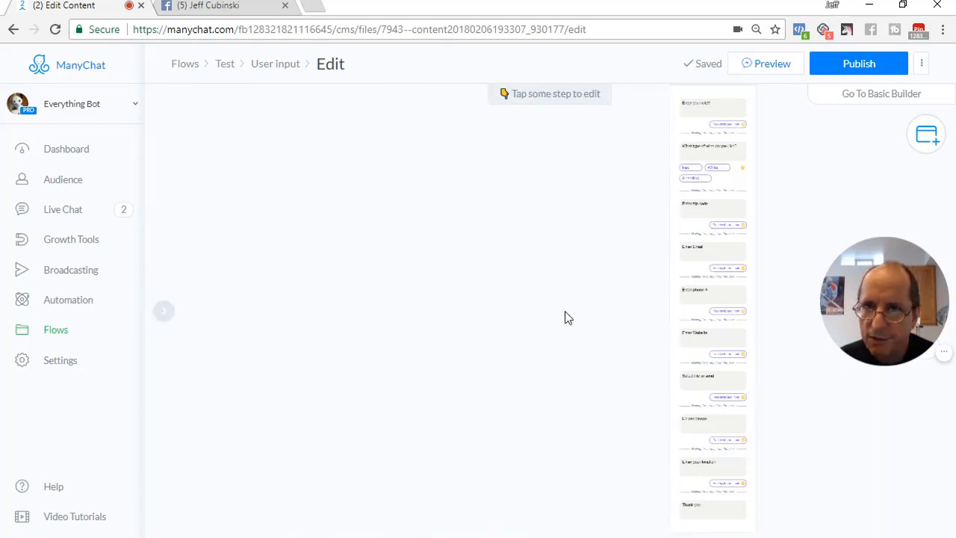
Publish the flow, send a preview to Messenger, and answer the email question with a test address
{"action": "left_click", "coordinate": [859, 64]}
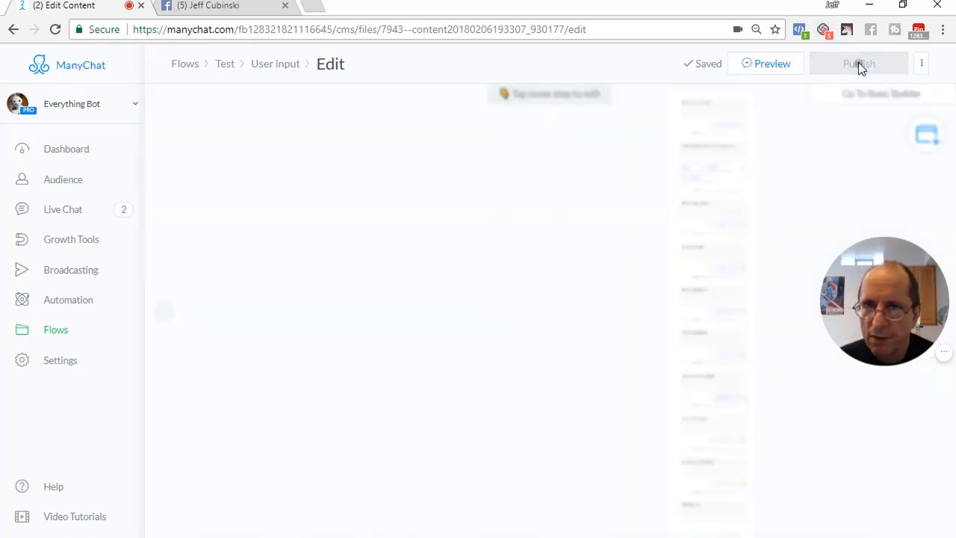
{"action": "left_click", "coordinate": [759, 67]}
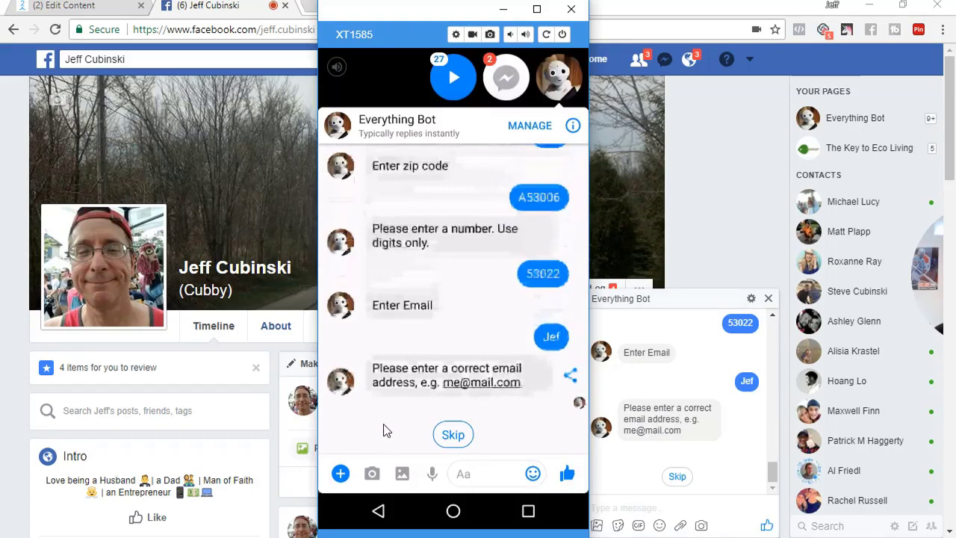
{"action": "type", "text": "Jeff"}
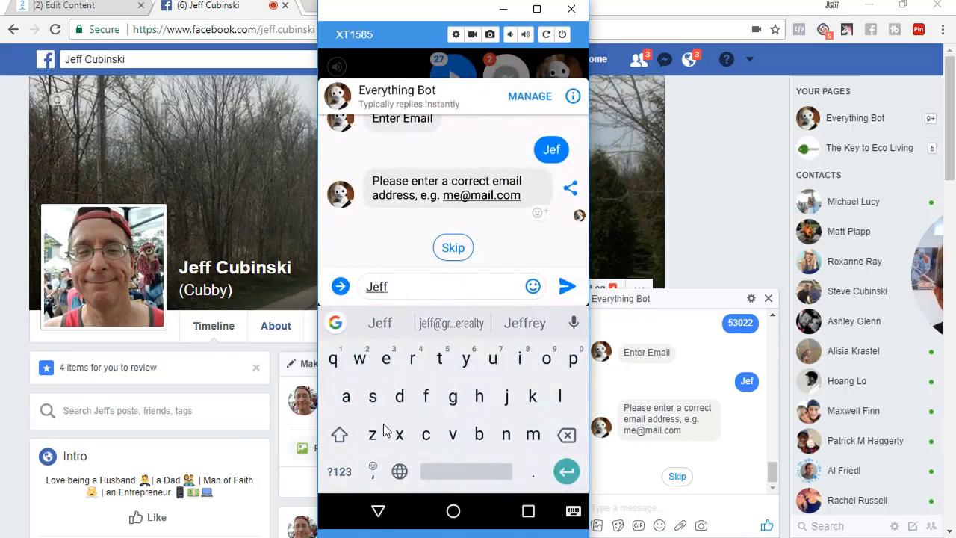
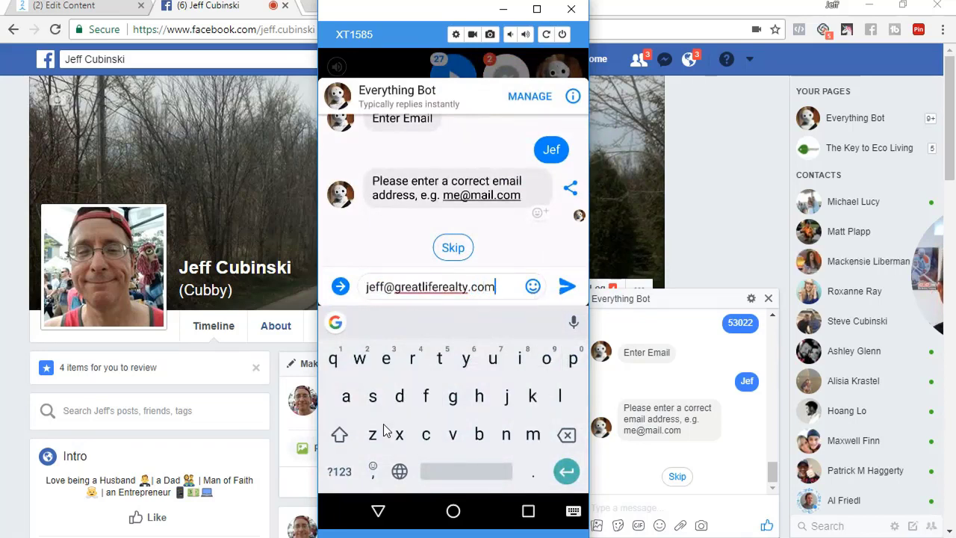
{"action": "key", "text": "Return"}
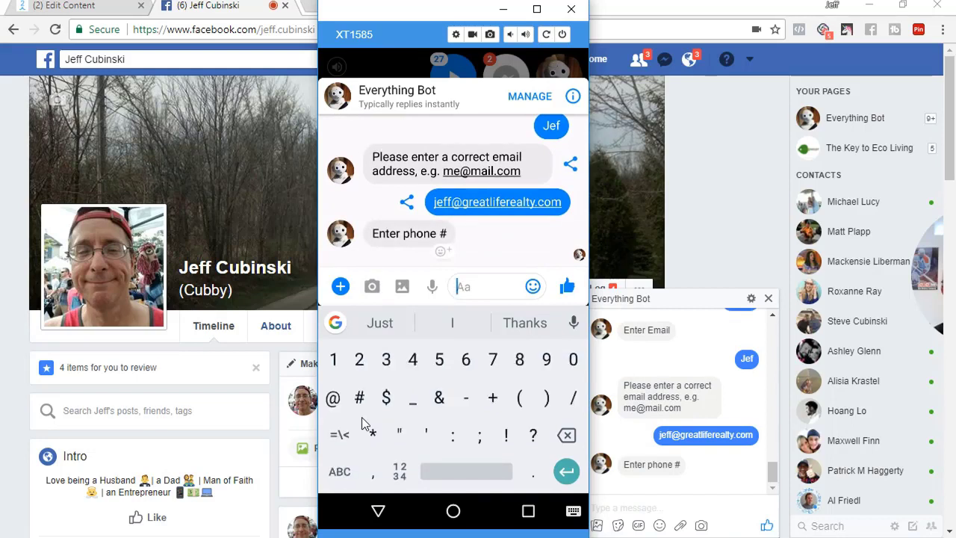
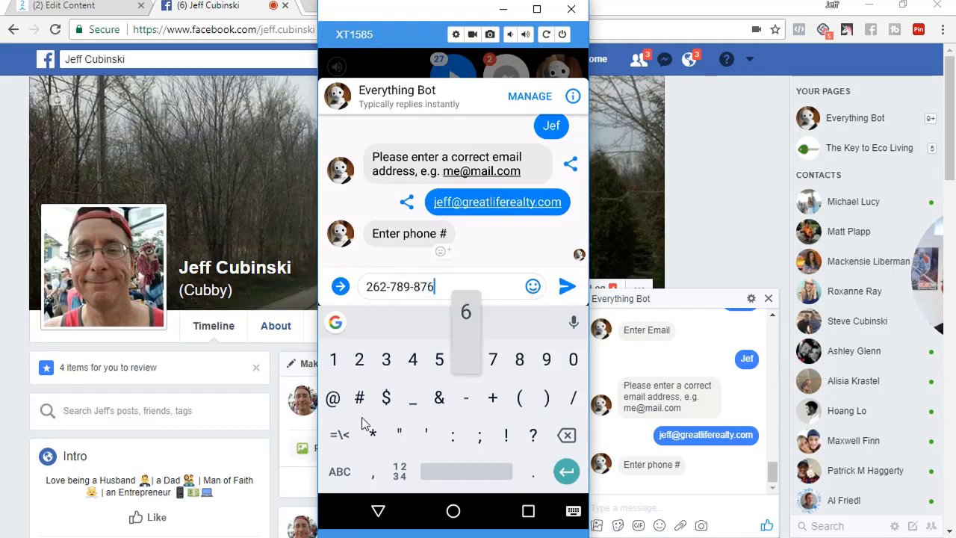
Answer the phone number question and give the website as Cubmediavox.com
{"action": "key", "text": "Return"}
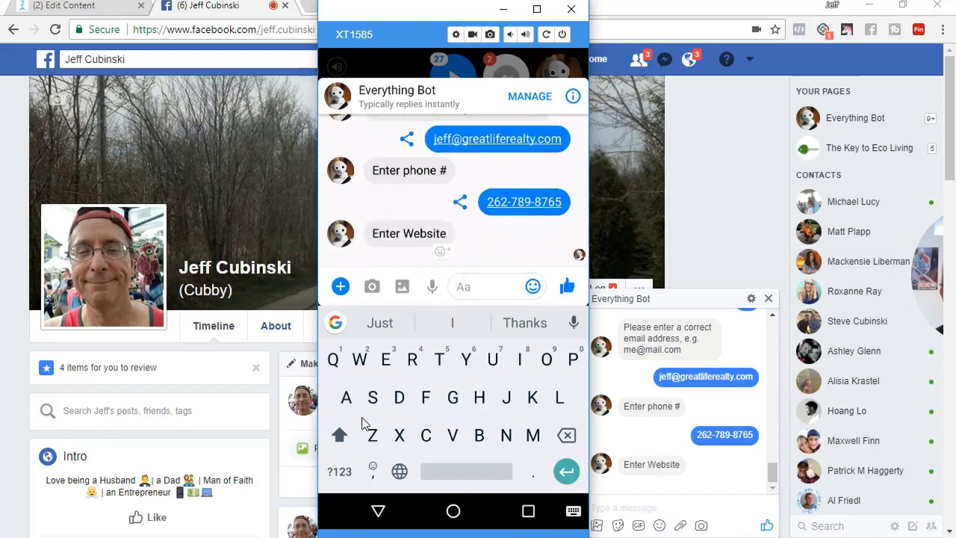
{"action": "type", "text": "Cub"}
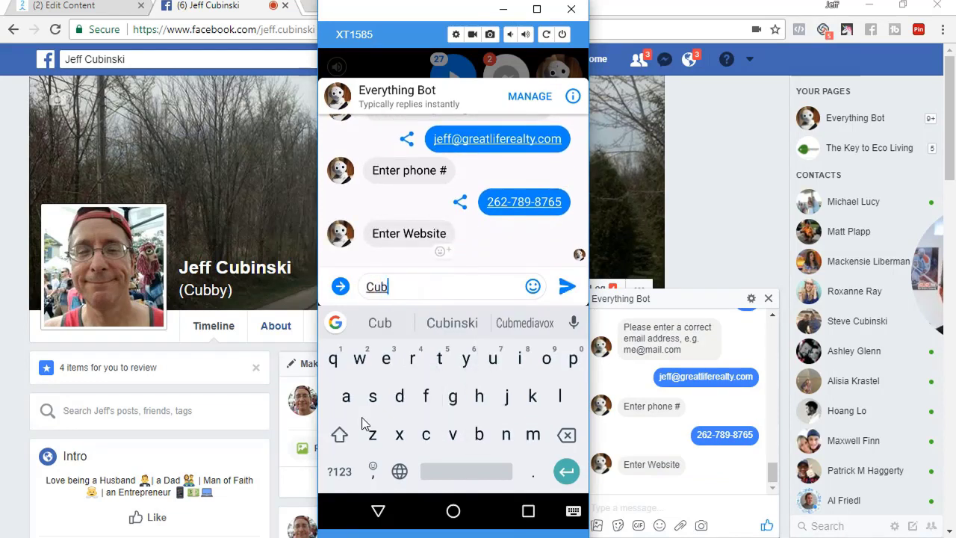
{"action": "type", "text": "mediavox.com"}
{"action": "key", "text": "Return"}
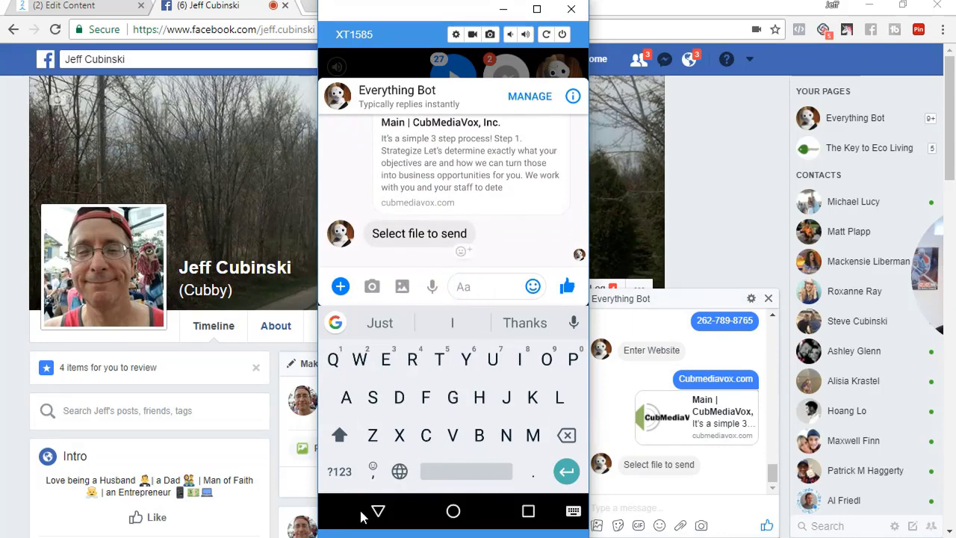
{"action": "left_click", "coordinate": [381, 494]}
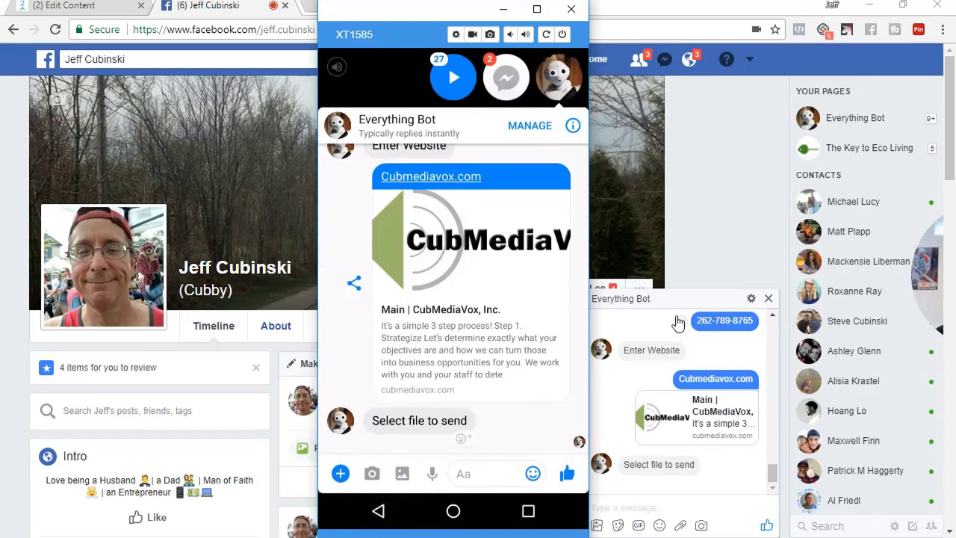
Open the Everything Bot conversation from the recent Messenger chats
{"action": "left_click", "coordinate": [676, 299]}
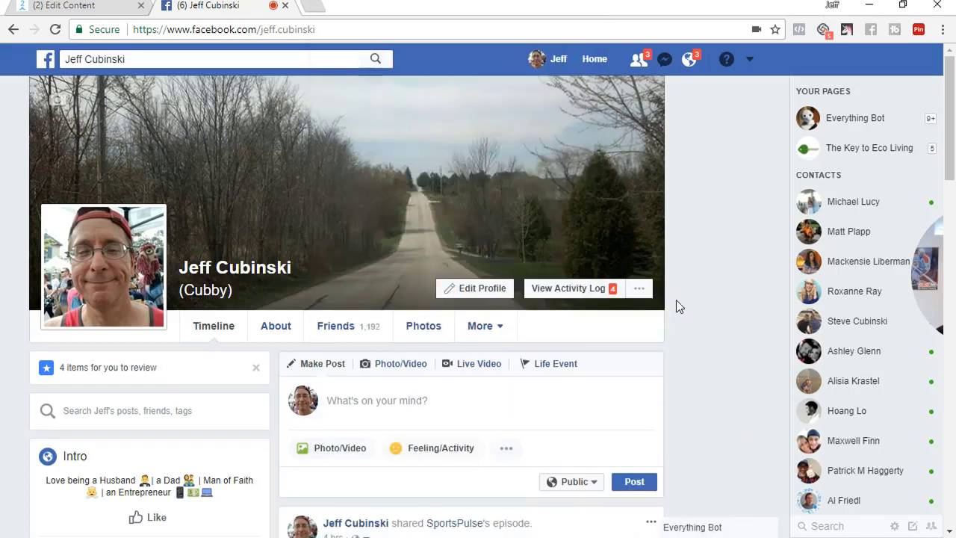
{"action": "left_click", "coordinate": [664, 59]}
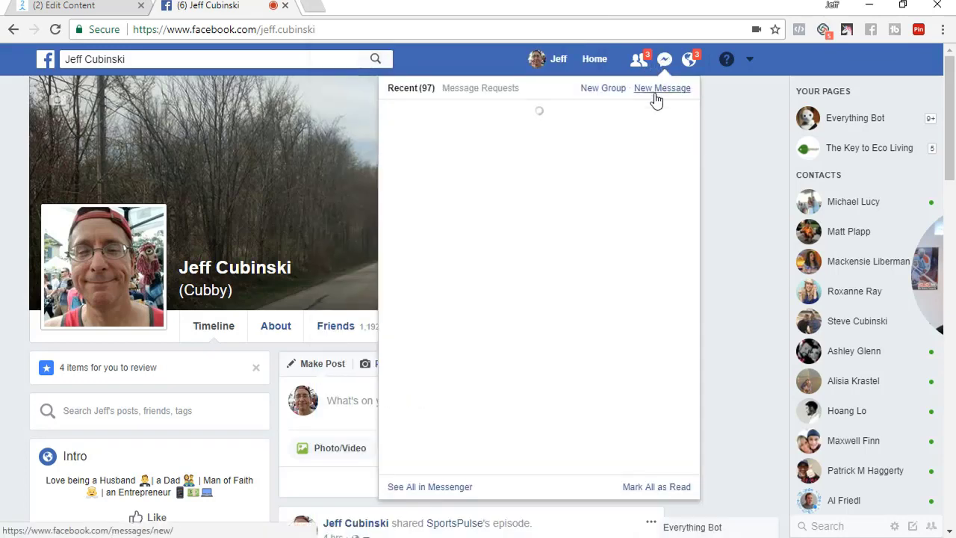
{"action": "left_click", "coordinate": [539, 135]}
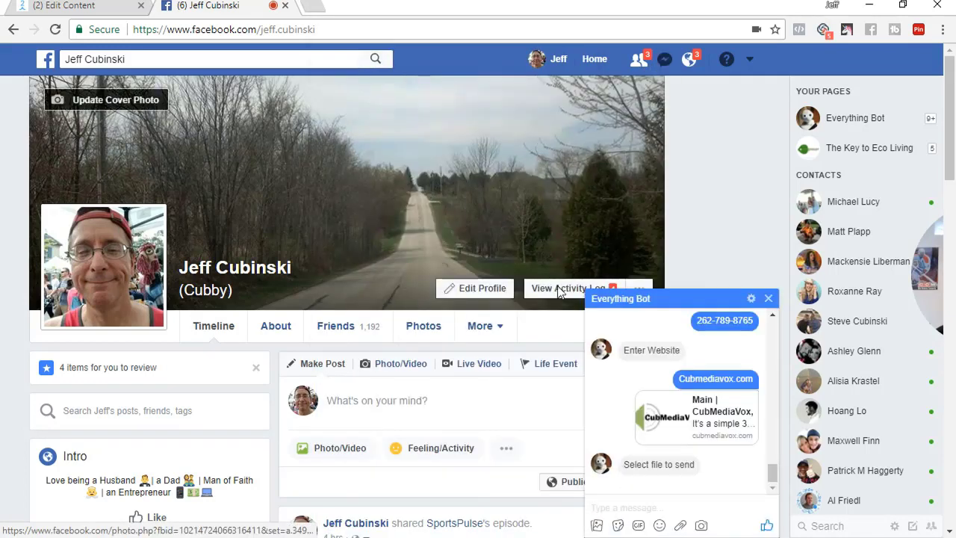
Send compete_in_adwords.pdf from the Adwords folder to the bot, then share the current location
{"action": "left_click", "coordinate": [682, 527]}
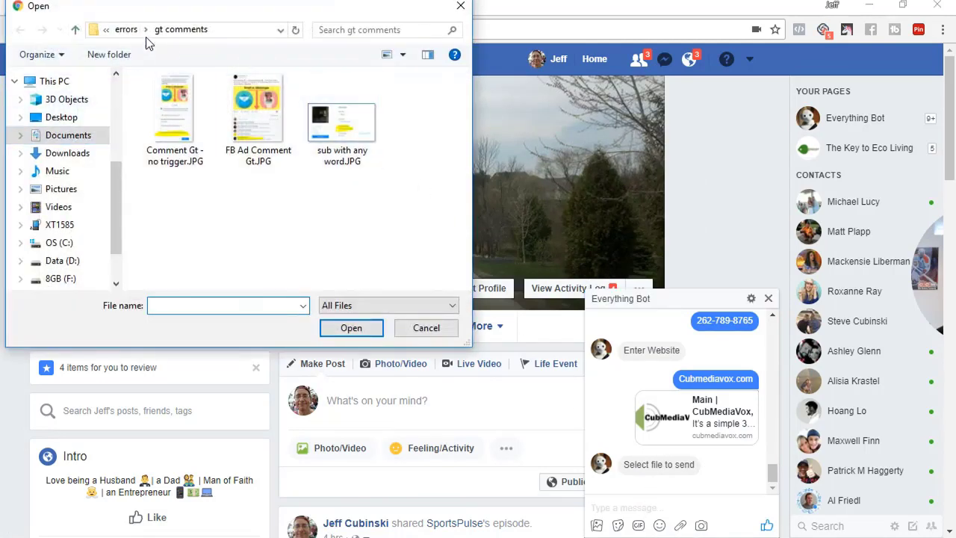
{"action": "left_click", "coordinate": [127, 30]}
{"action": "left_click", "coordinate": [135, 31]}
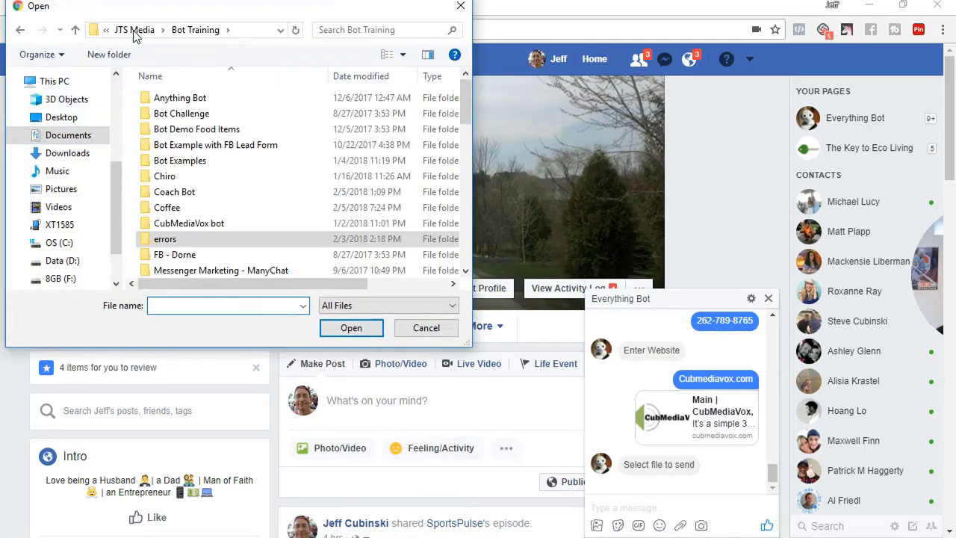
{"action": "left_click", "coordinate": [134, 32]}
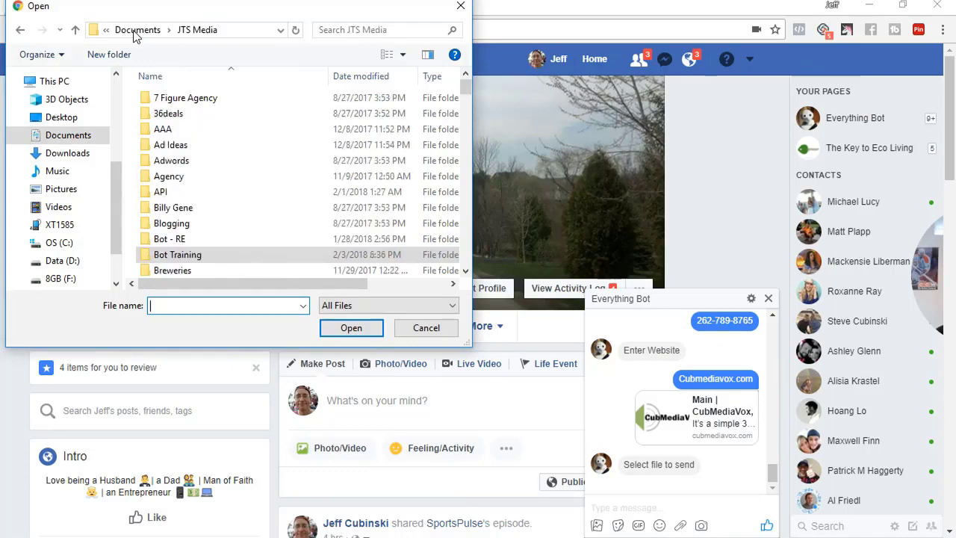
{"action": "double_click", "coordinate": [168, 163]}
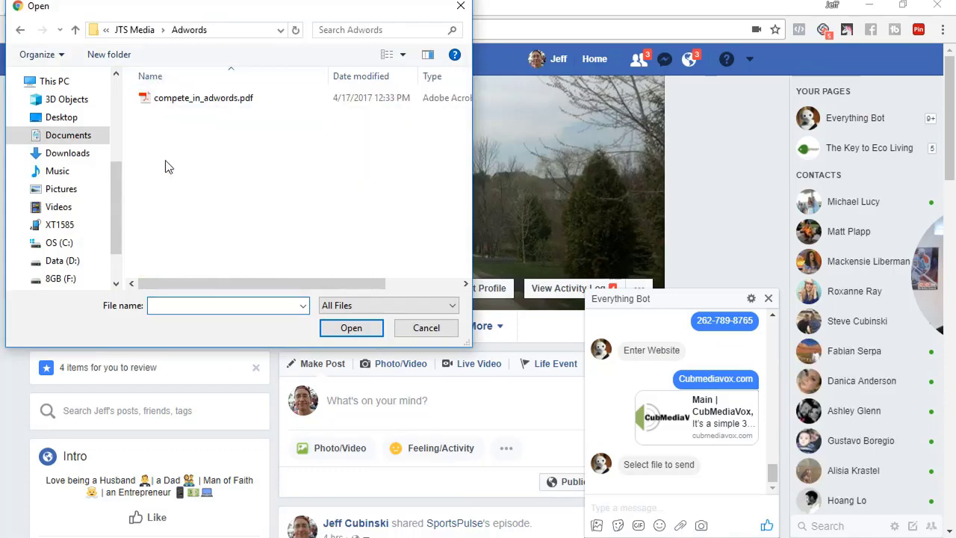
{"action": "double_click", "coordinate": [179, 104]}
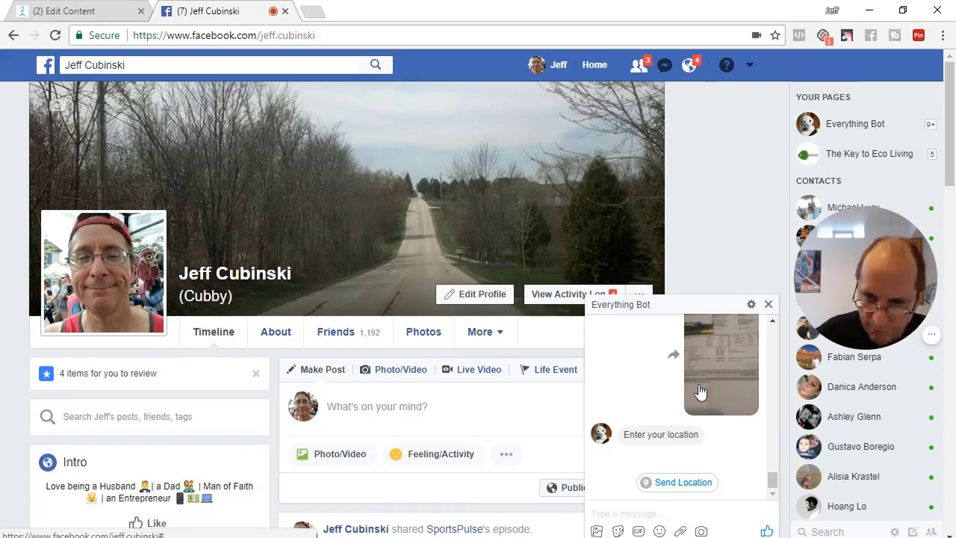
{"action": "left_click", "coordinate": [678, 487]}
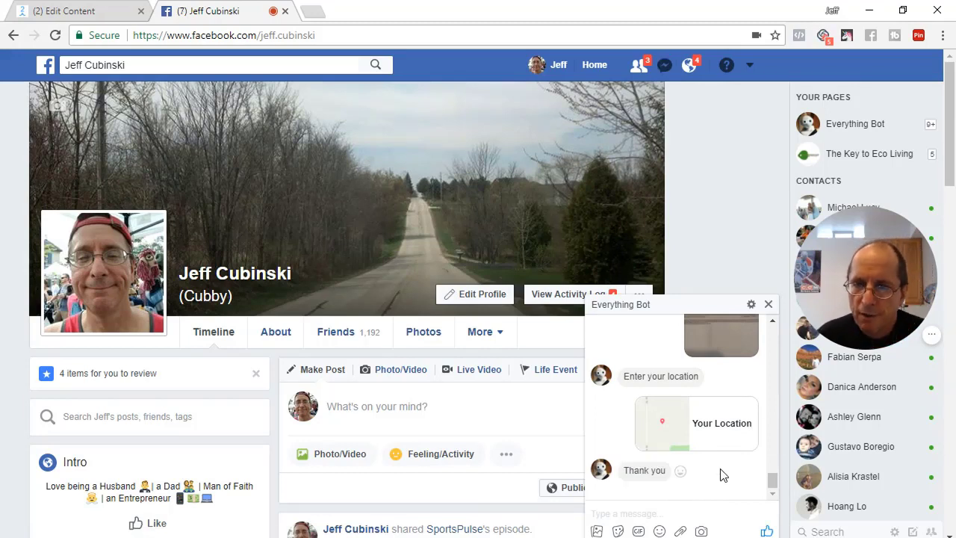
Go to the subscribers list in ManyChat and open the test subscriber's profile
{"action": "left_click", "coordinate": [94, 12]}
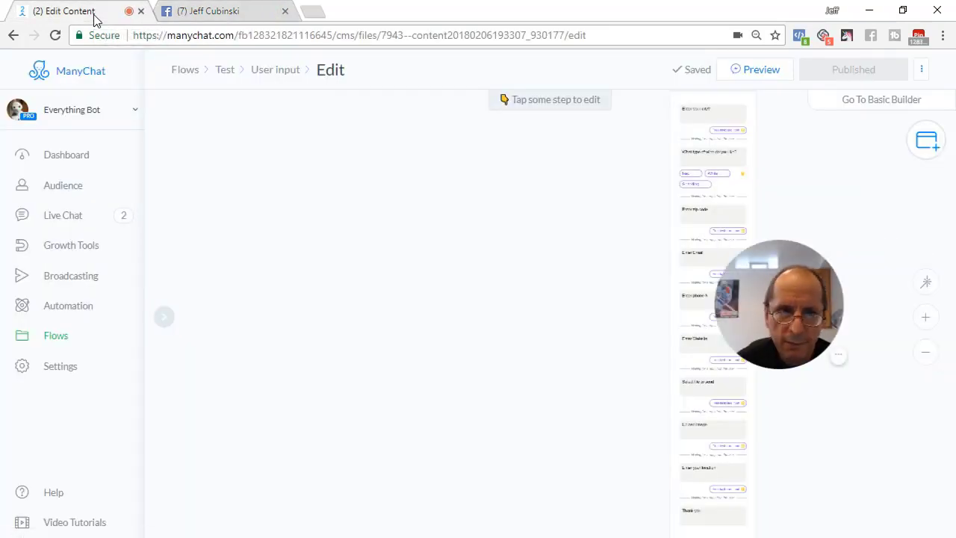
{"action": "left_click", "coordinate": [64, 187]}
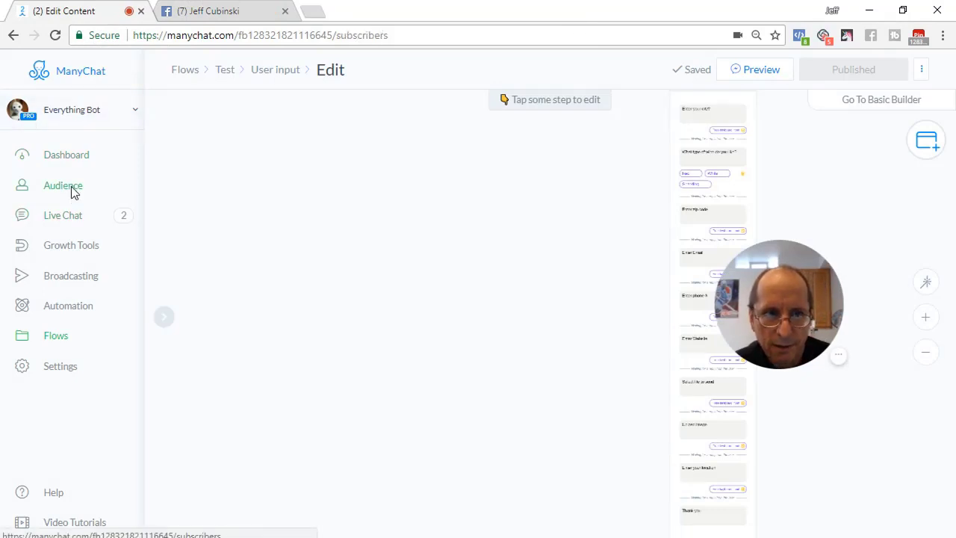
{"action": "scroll", "coordinate": [311, 361], "scroll_direction": "down", "scroll_amount": 4}
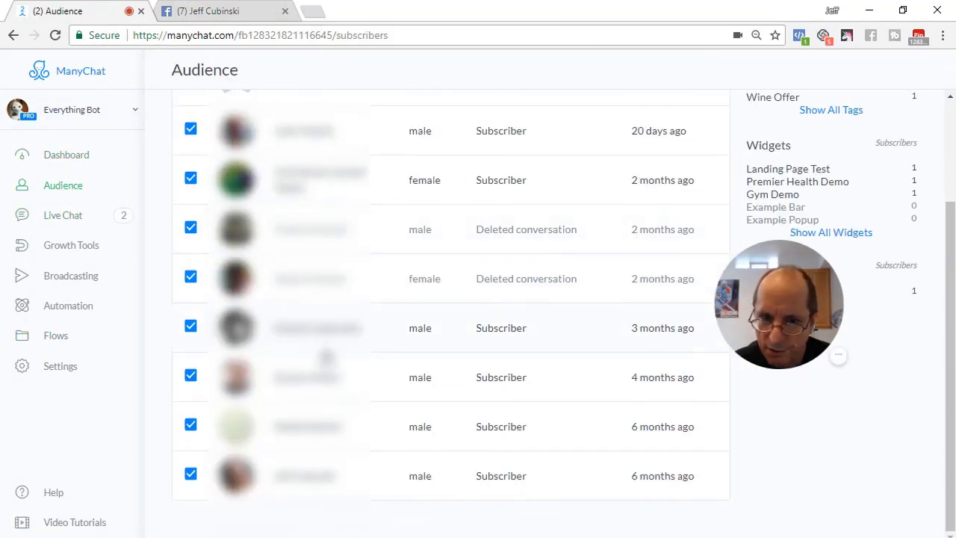
{"action": "left_click", "coordinate": [318, 478]}
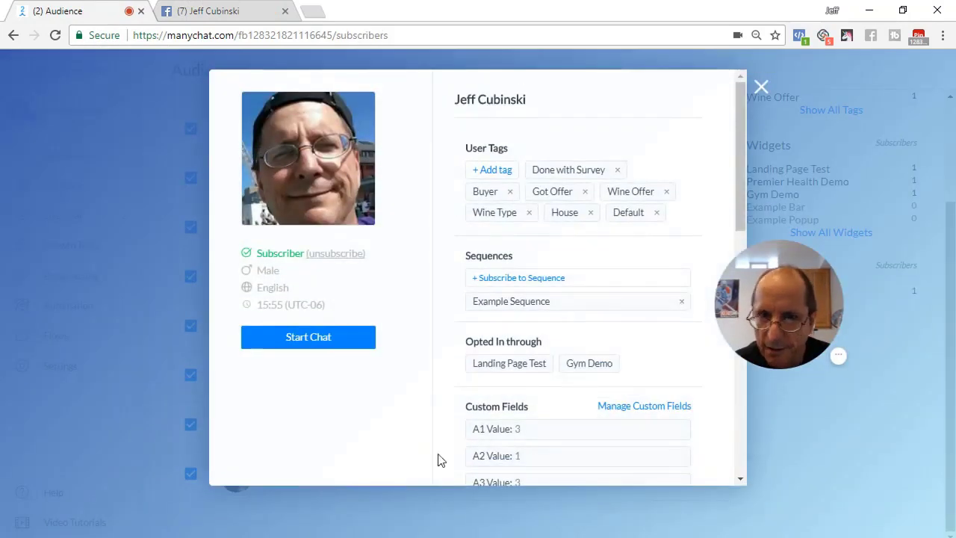
Scroll down to the Custom Fields and select the T File value
{"action": "scroll", "coordinate": [594, 342], "scroll_direction": "down", "scroll_amount": 3}
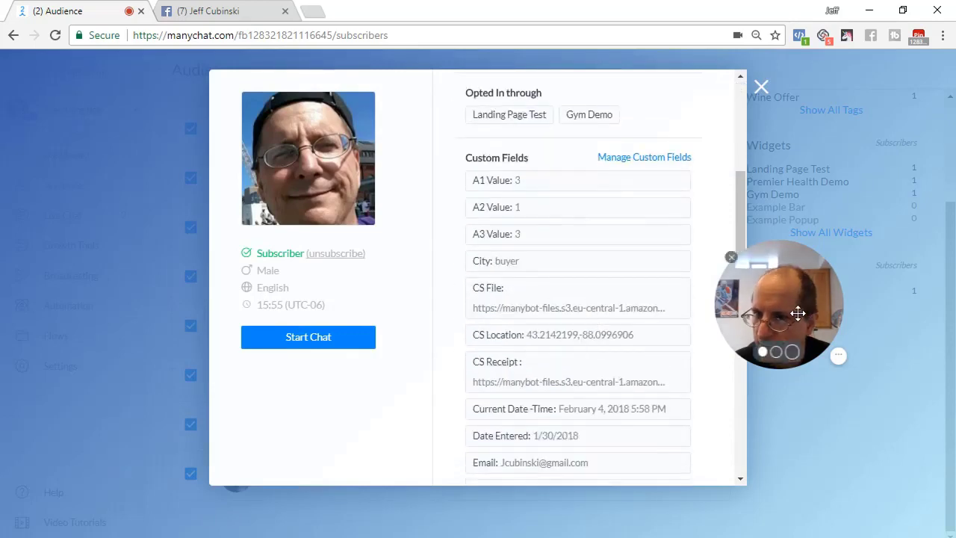
{"action": "left_click_drag", "start_coordinate": [794, 312], "coordinate": [882, 388]}
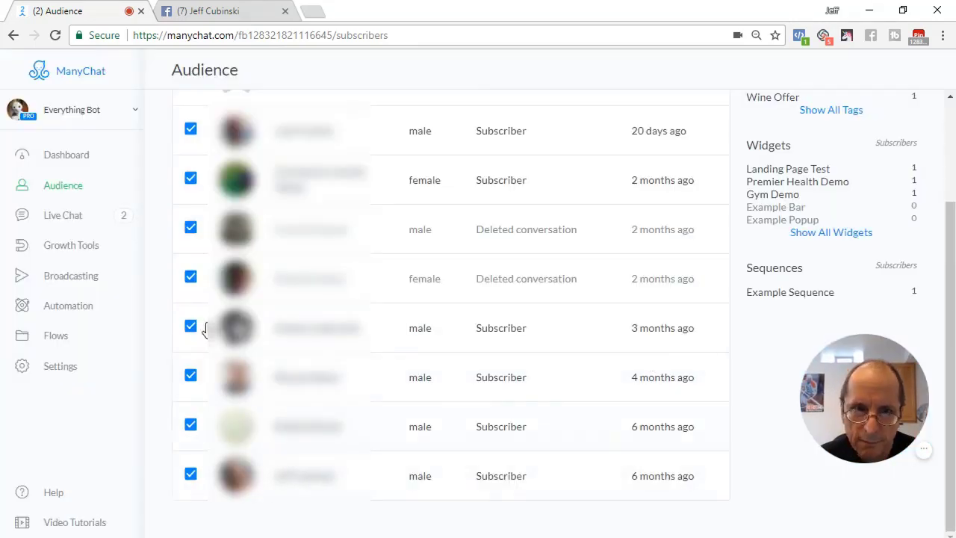
{"action": "left_click", "coordinate": [316, 478]}
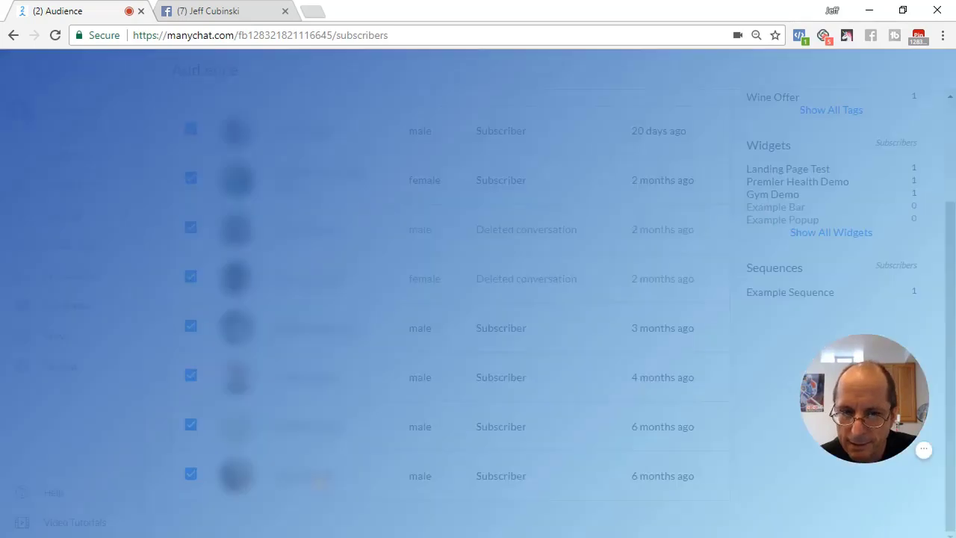
{"action": "scroll", "coordinate": [550, 415], "scroll_direction": "down", "scroll_amount": 3}
{"action": "scroll", "coordinate": [550, 415], "scroll_direction": "down", "scroll_amount": 5}
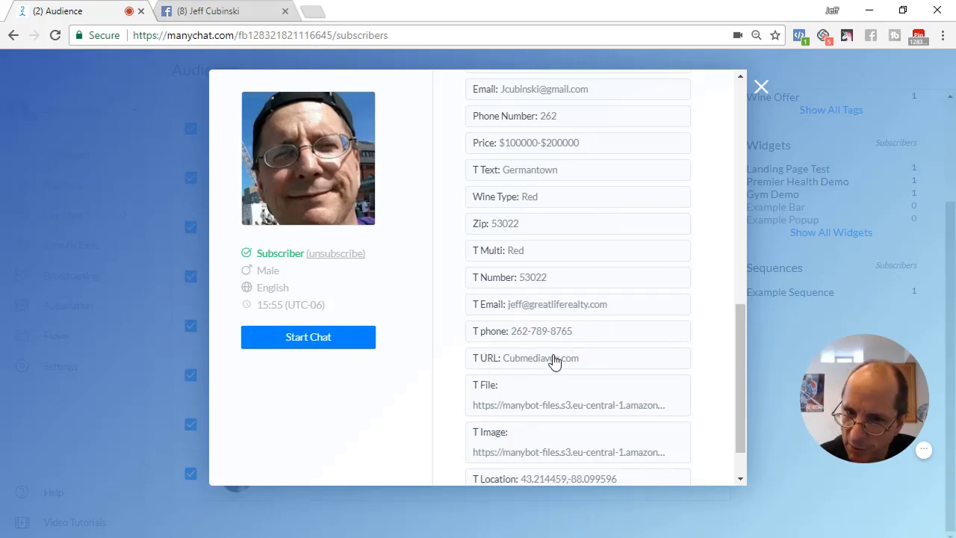
{"action": "scroll", "coordinate": [581, 372], "scroll_direction": "down", "scroll_amount": 2}
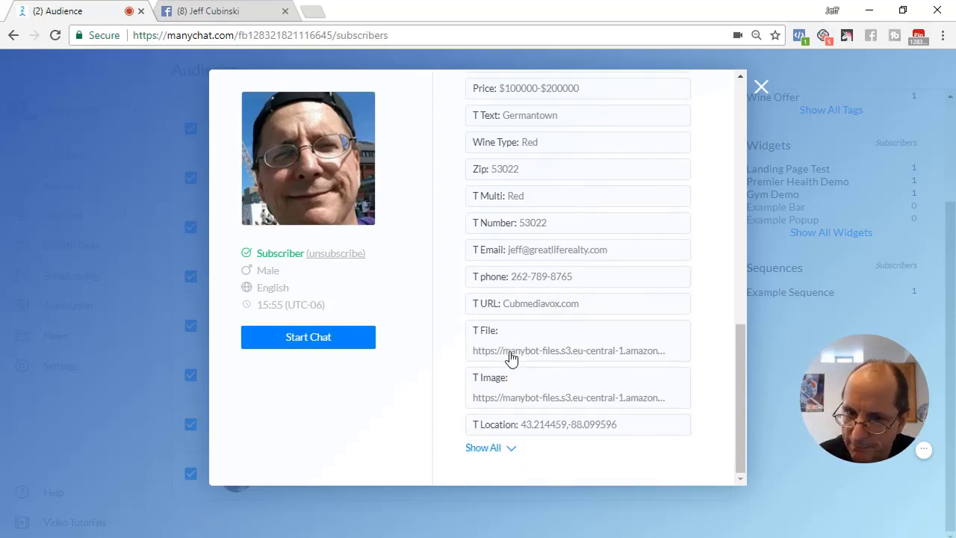
{"action": "left_click", "coordinate": [511, 352]}
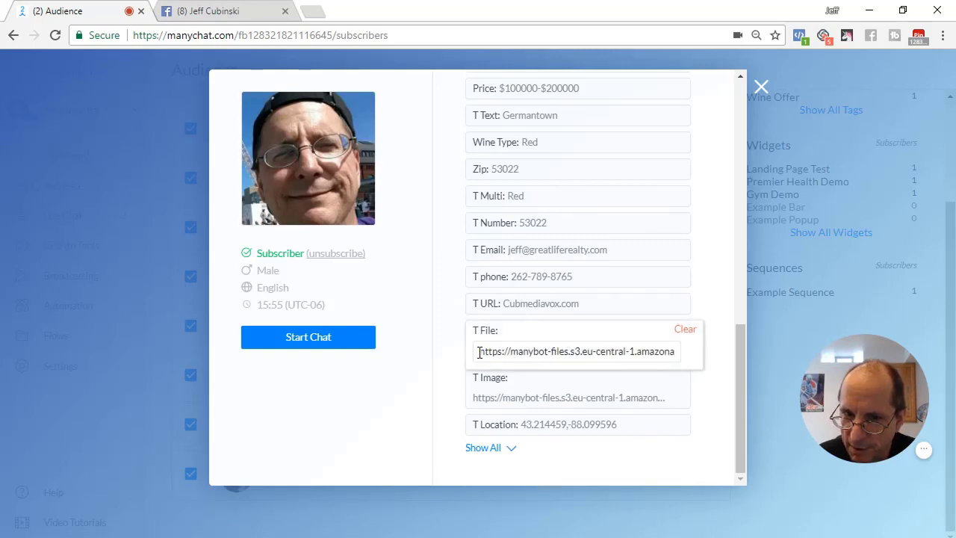
{"action": "left_click_drag", "start_coordinate": [479, 352], "coordinate": [687, 360]}
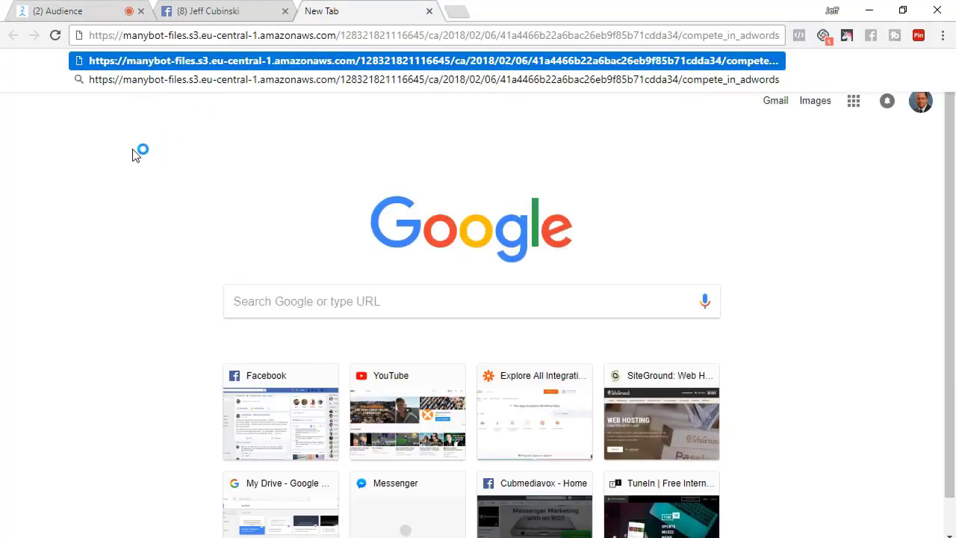
{"action": "key", "text": "Return"}
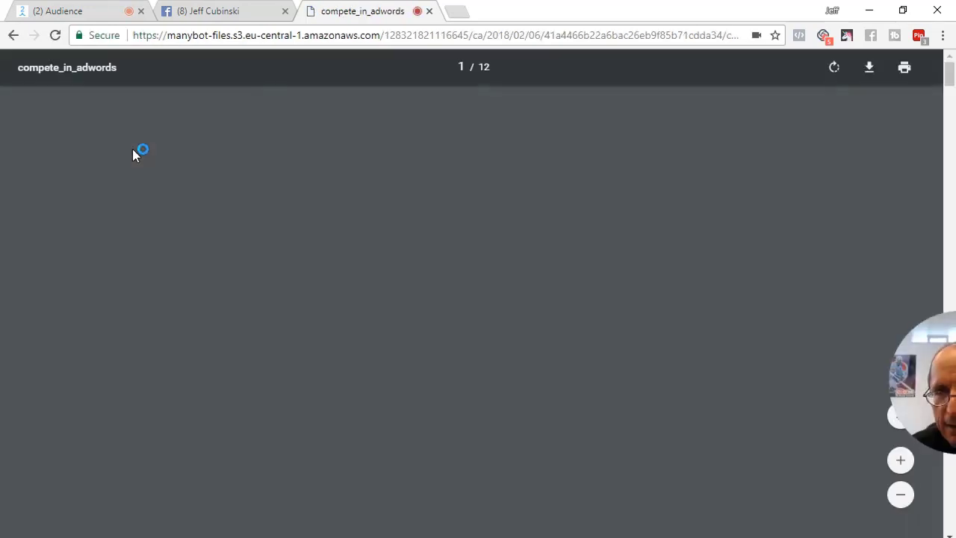
{"action": "scroll", "coordinate": [283, 328], "scroll_direction": "down", "scroll_amount": 5}
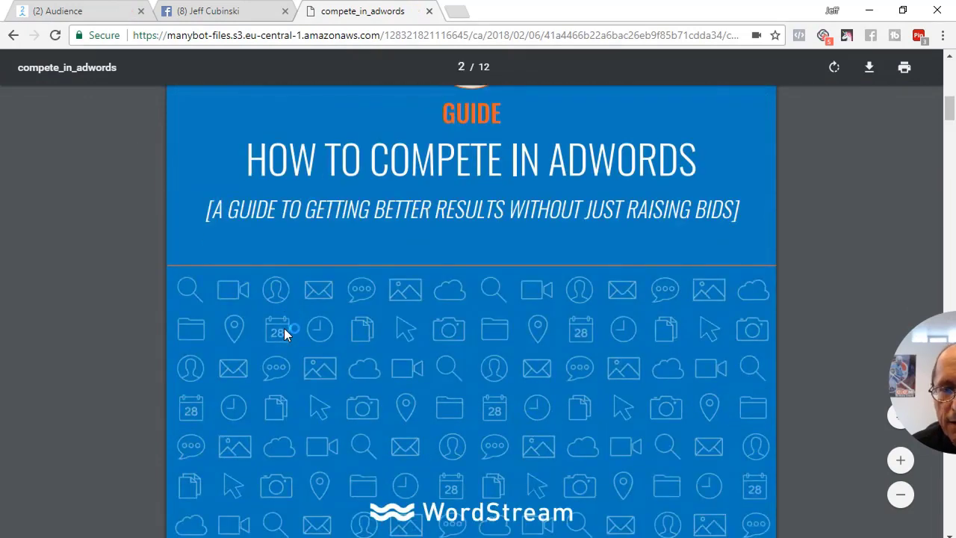
{"action": "scroll", "coordinate": [284, 335], "scroll_direction": "up", "scroll_amount": 5}
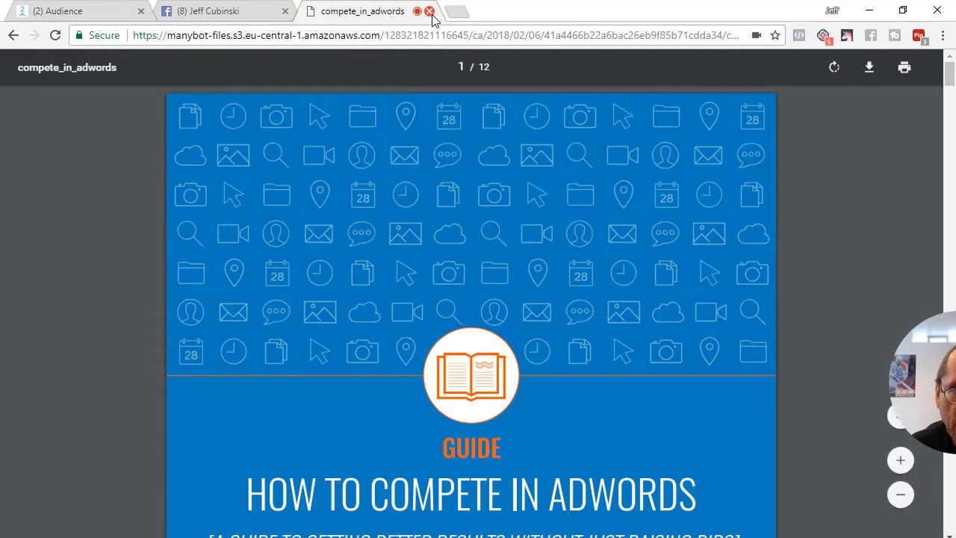
{"action": "key", "text": "ctrl+1"}
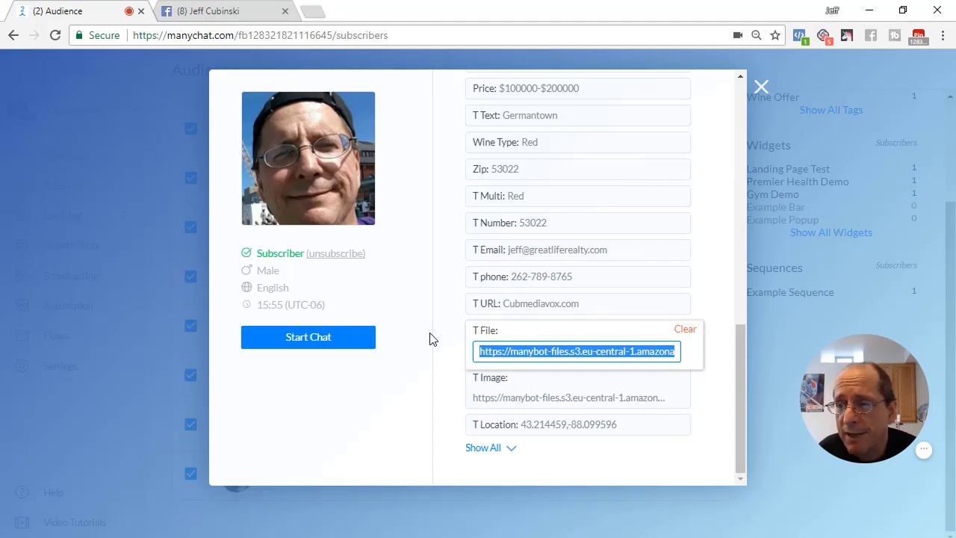
{"action": "left_click", "coordinate": [429, 340]}
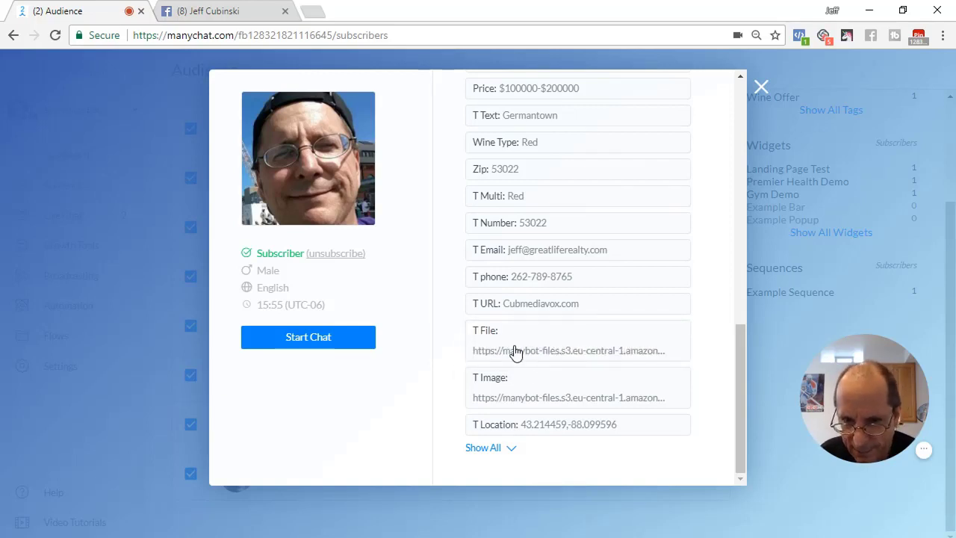
{"action": "left_click", "coordinate": [523, 400]}
{"action": "left_click_drag", "start_coordinate": [482, 401], "coordinate": [693, 404]}
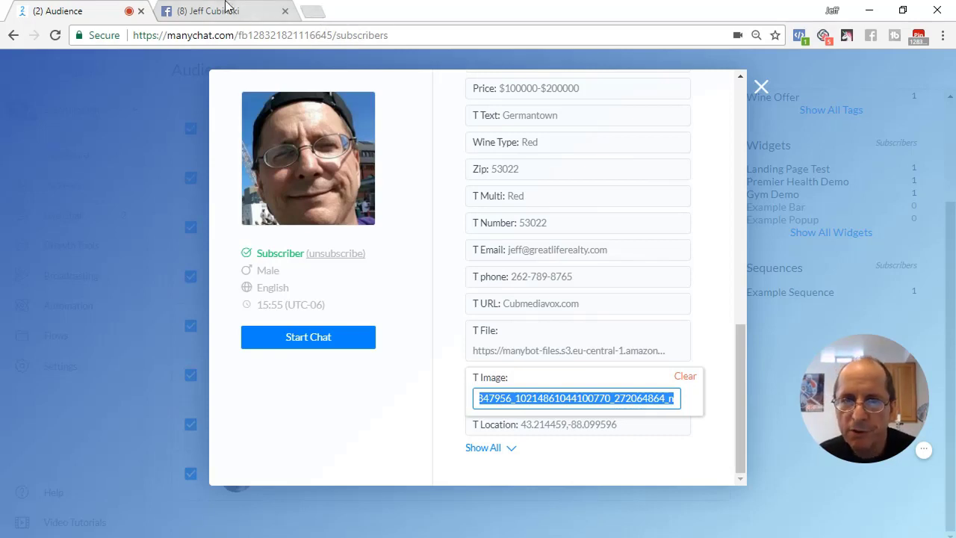
{"action": "left_click", "coordinate": [310, 14]}
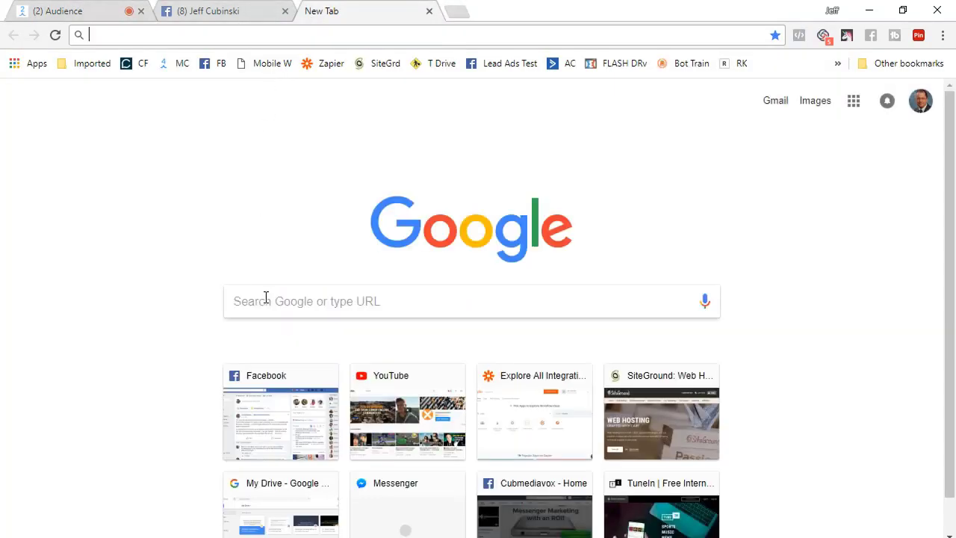
{"action": "left_click", "coordinate": [265, 299]}
{"action": "key", "text": "ctrl+v"}
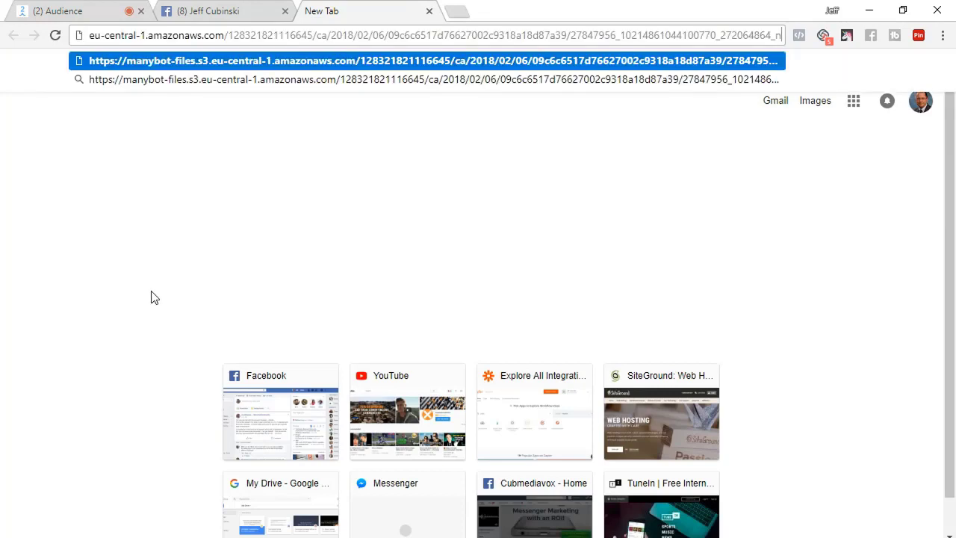
{"action": "key", "text": "Return"}
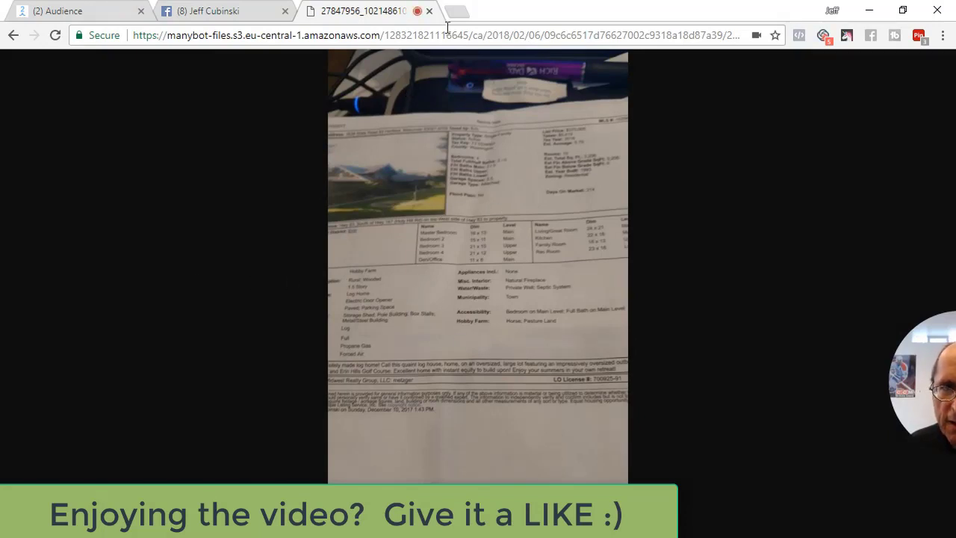
{"action": "left_click", "coordinate": [430, 10]}
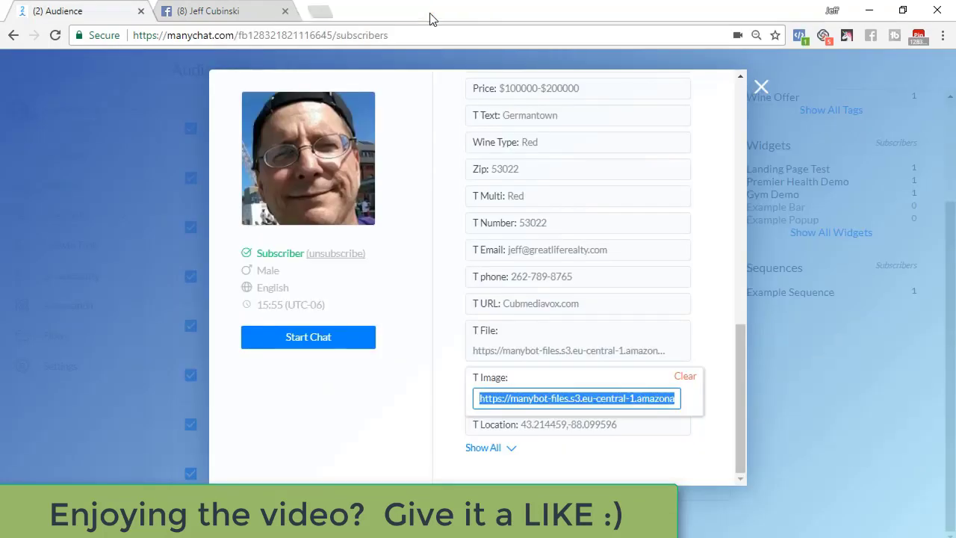
{"action": "left_click", "coordinate": [459, 401]}
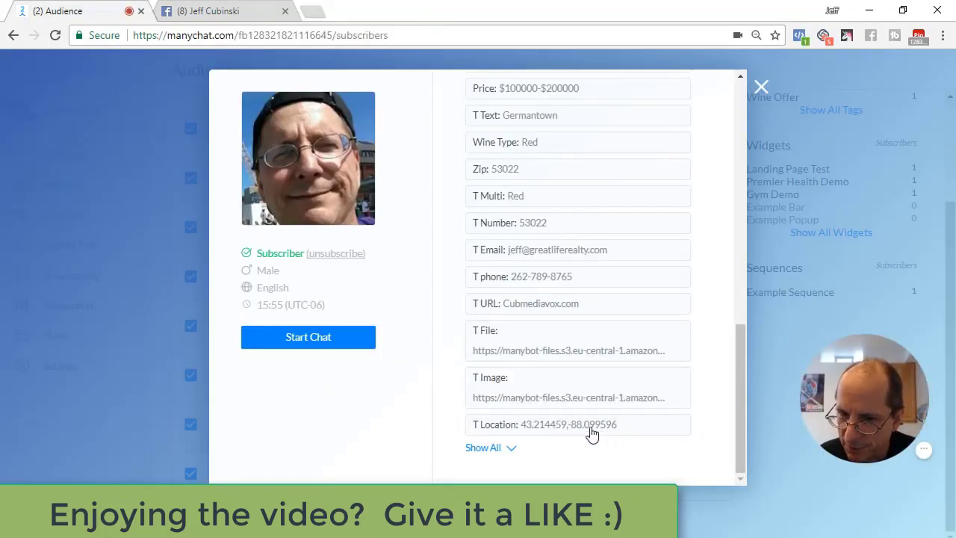
{"action": "left_click", "coordinate": [570, 433]}
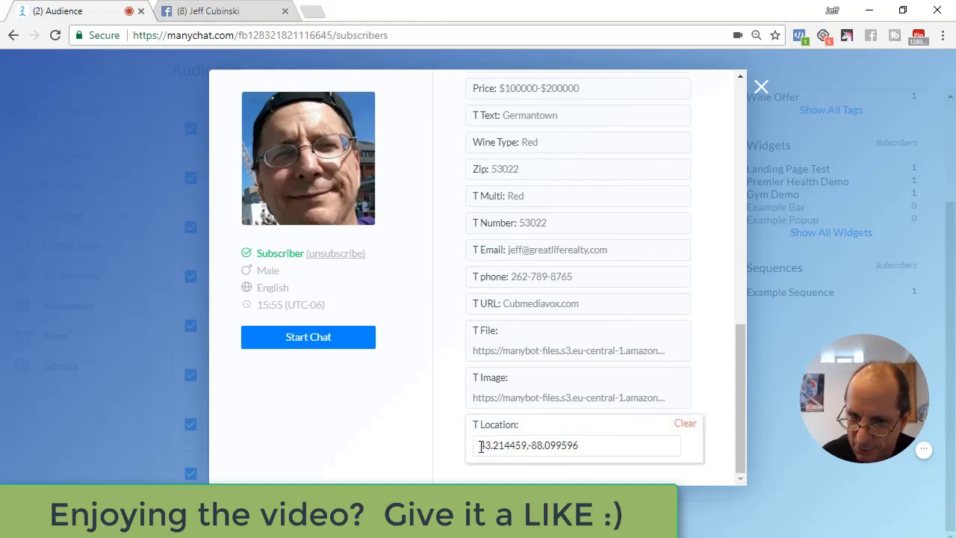
{"action": "left_click_drag", "start_coordinate": [480, 445], "coordinate": [586, 445]}
{"action": "key", "text": "ctrl+c"}
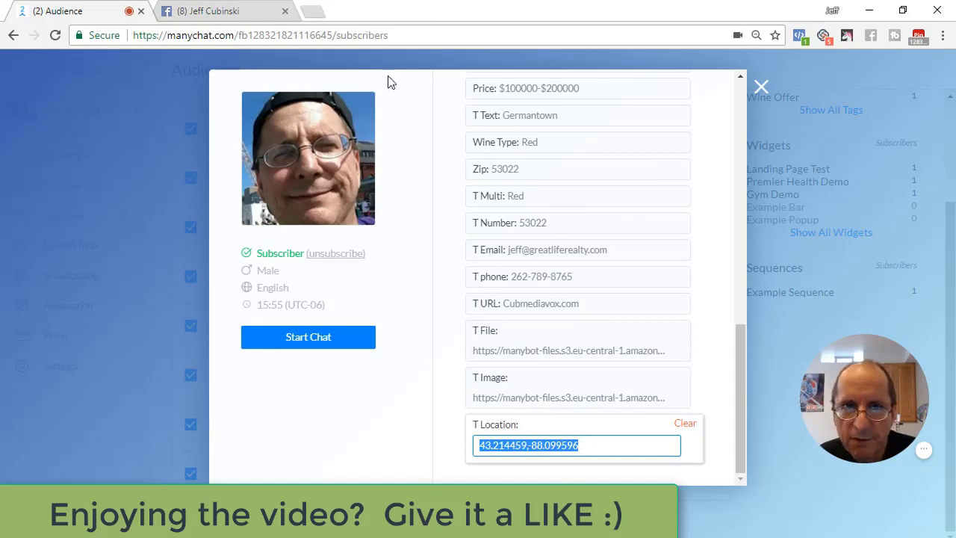
{"action": "left_click", "coordinate": [315, 15]}
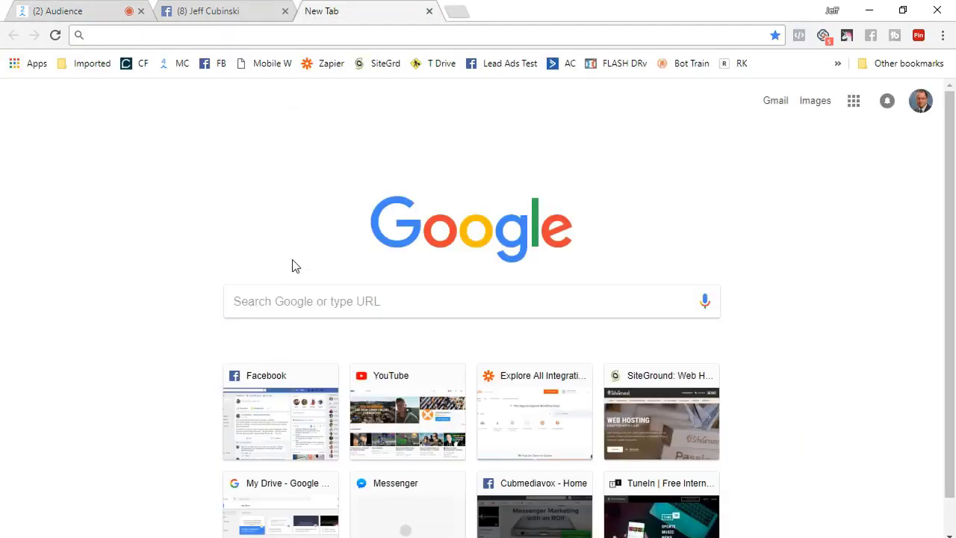
{"action": "key", "text": "ctrl+v"}
{"action": "key", "text": "Return"}
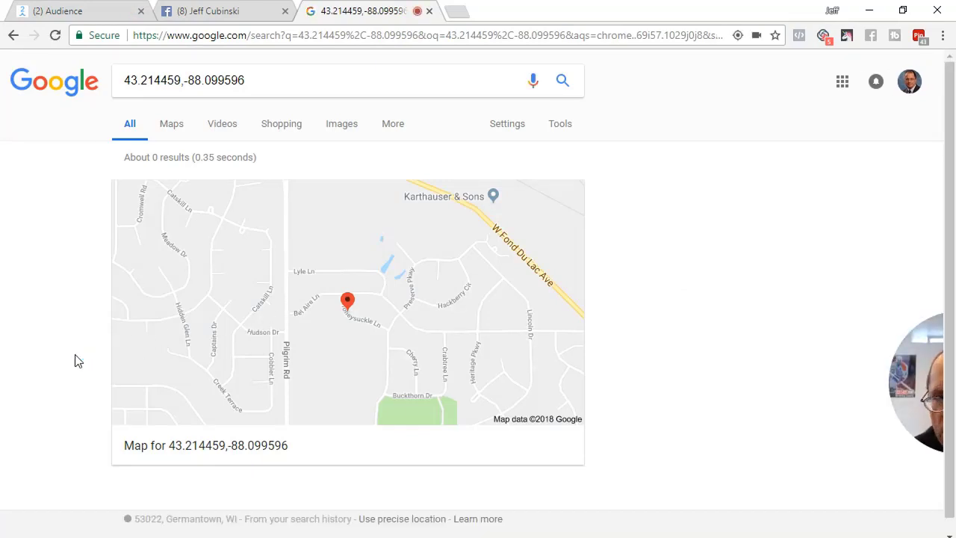
{"action": "left_click", "coordinate": [429, 11]}
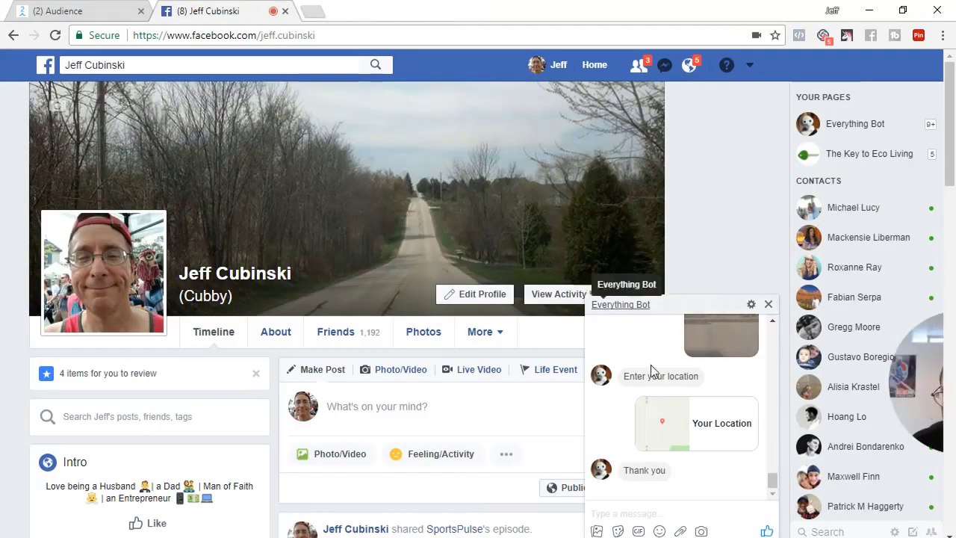
Finish editing T Location and close the subscriber profile dialog
{"action": "left_click", "coordinate": [106, 14]}
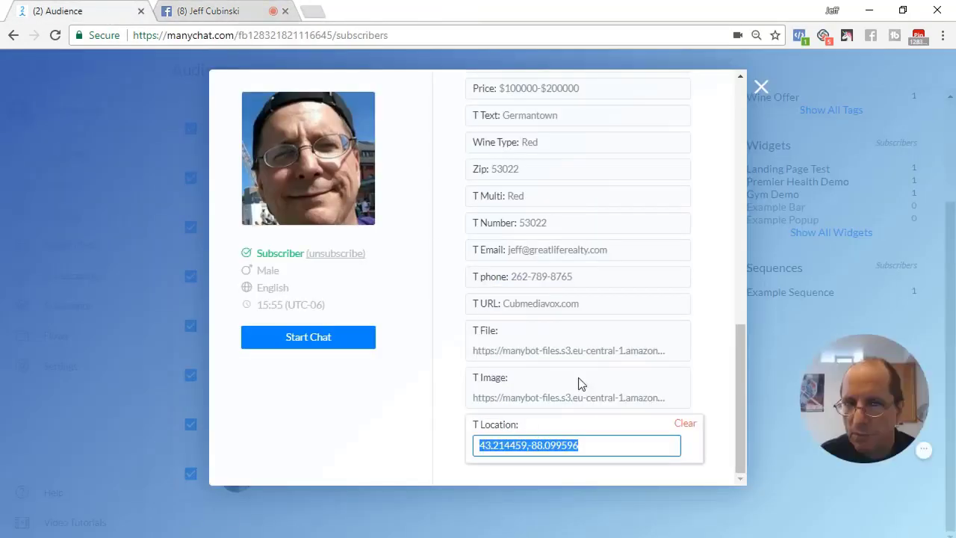
{"action": "left_click", "coordinate": [756, 87]}
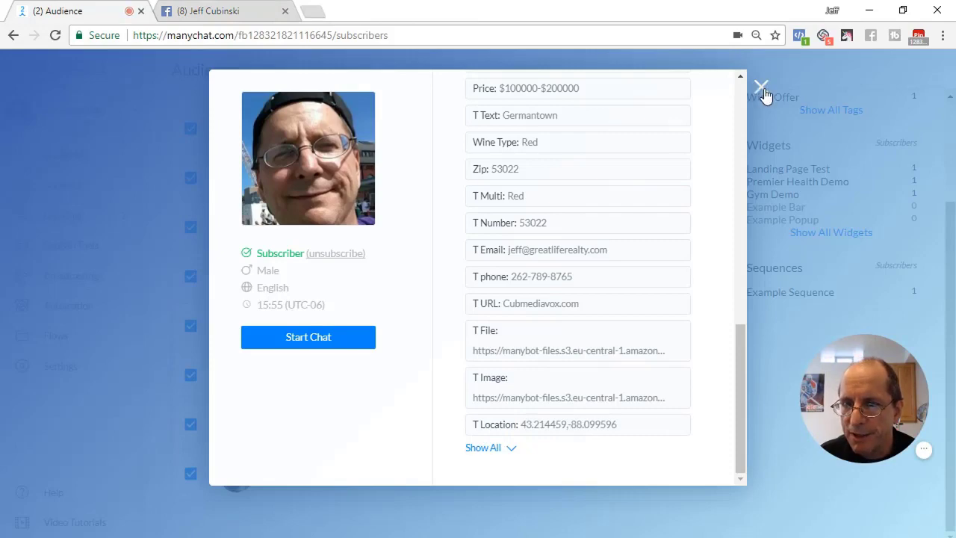
{"action": "left_click", "coordinate": [762, 88]}
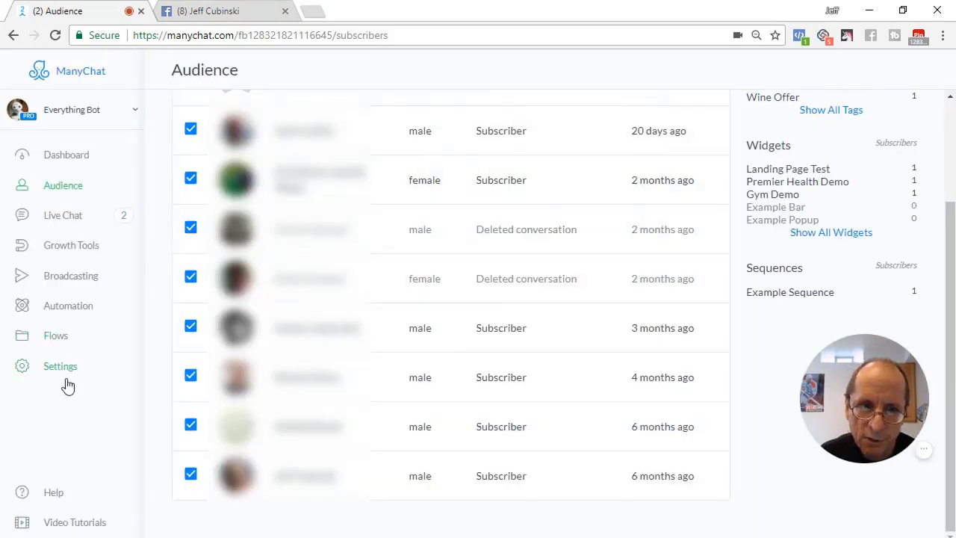